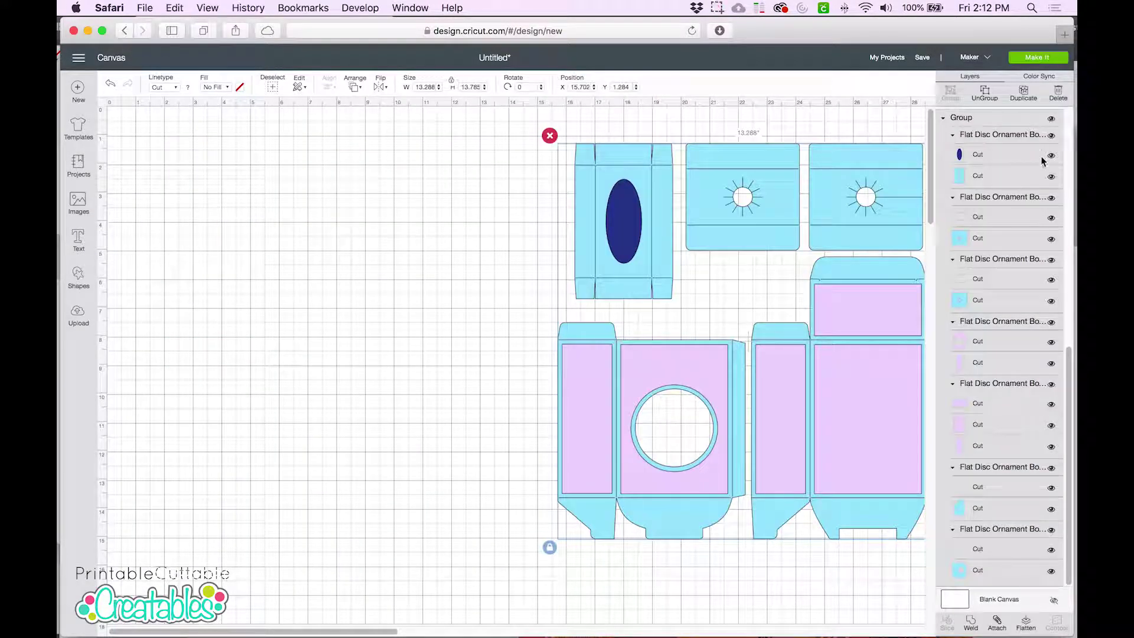
# - Clear the earlier box design so an empty untitled canvas remains
pyautogui.press('super+v')
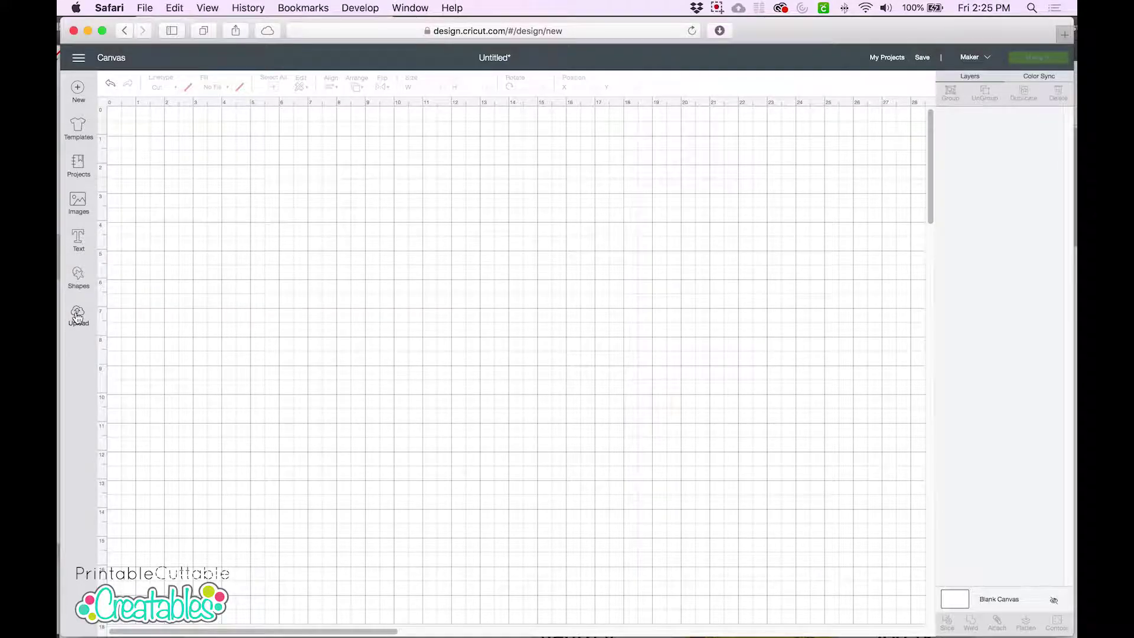
# - Upload the Flat Disc Ornament Box 4 in dashed score SVG and insert it onto the canvas
pyautogui.click(77, 317)
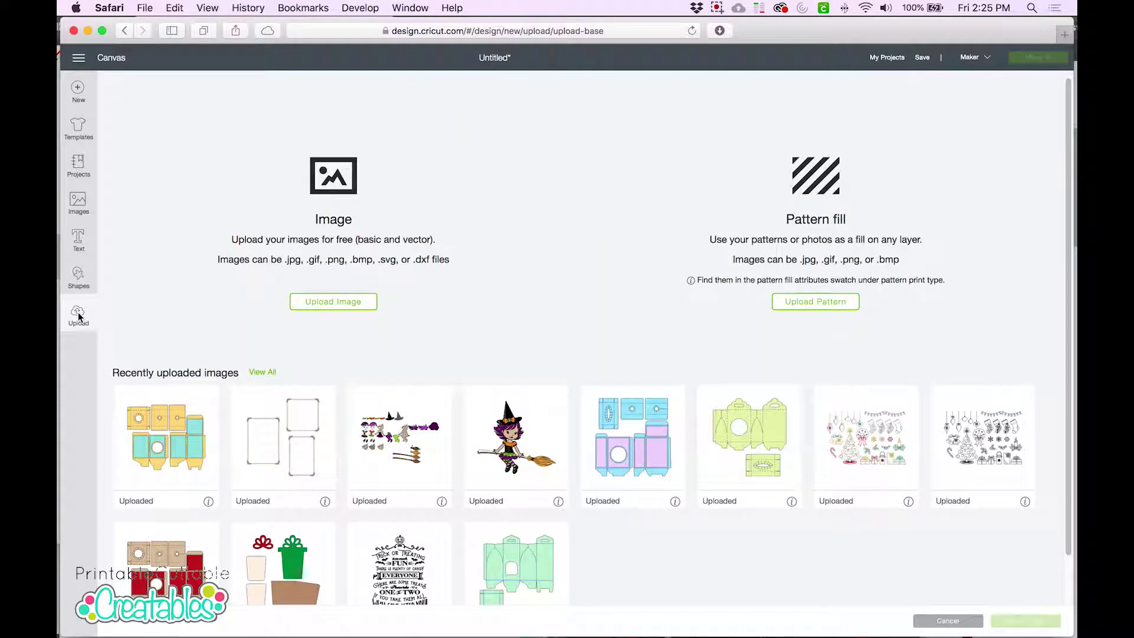
pyautogui.click(366, 304)
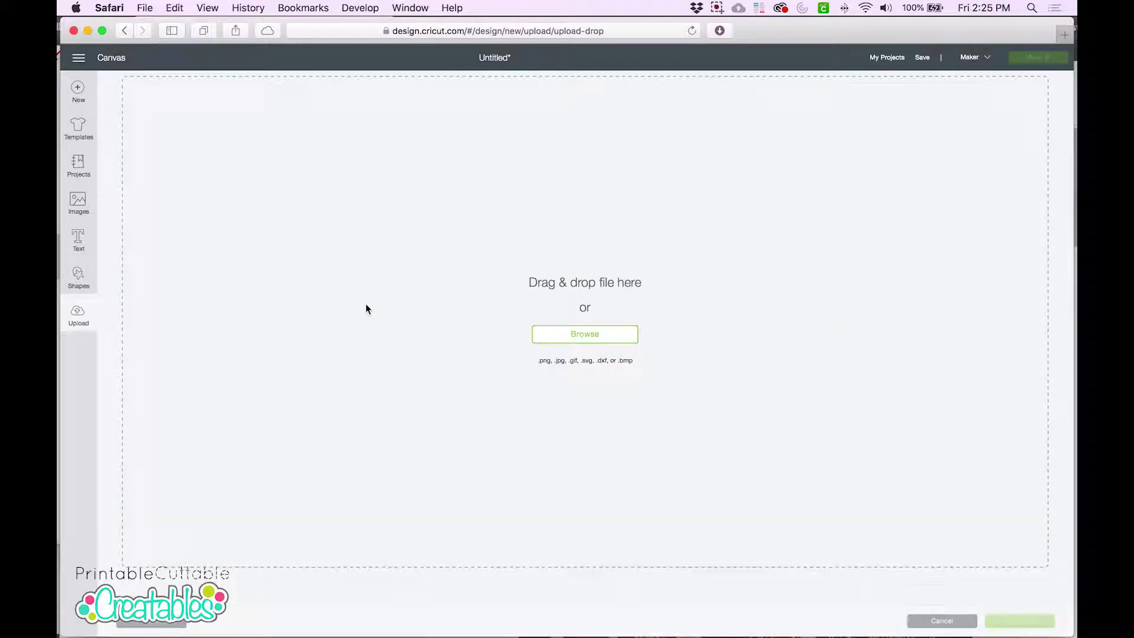
pyautogui.click(542, 336)
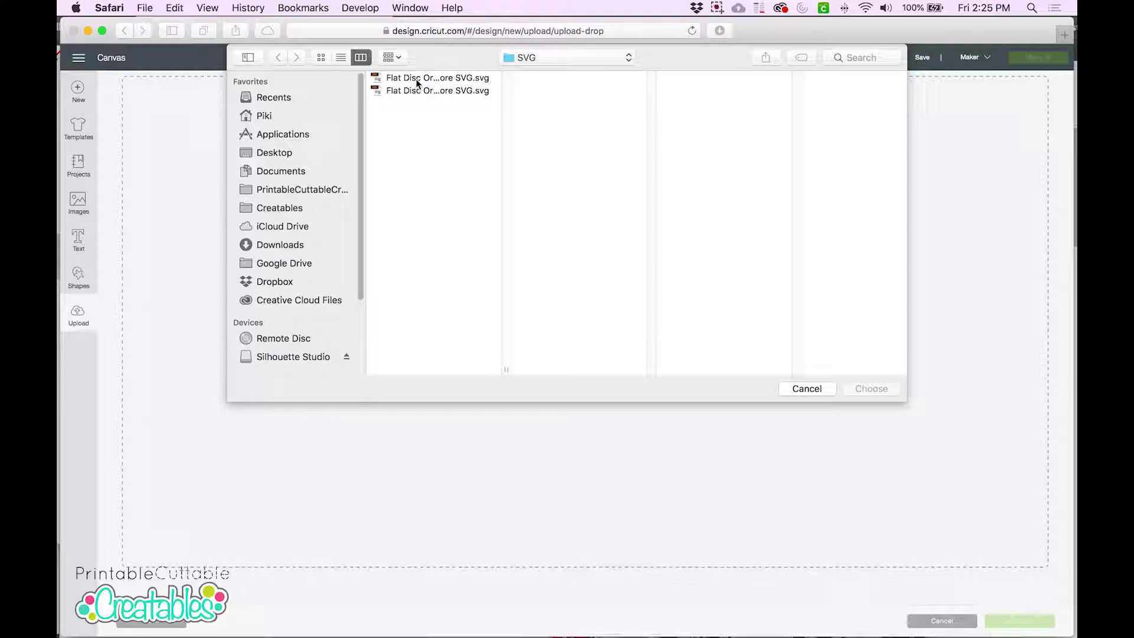
pyautogui.click(416, 79)
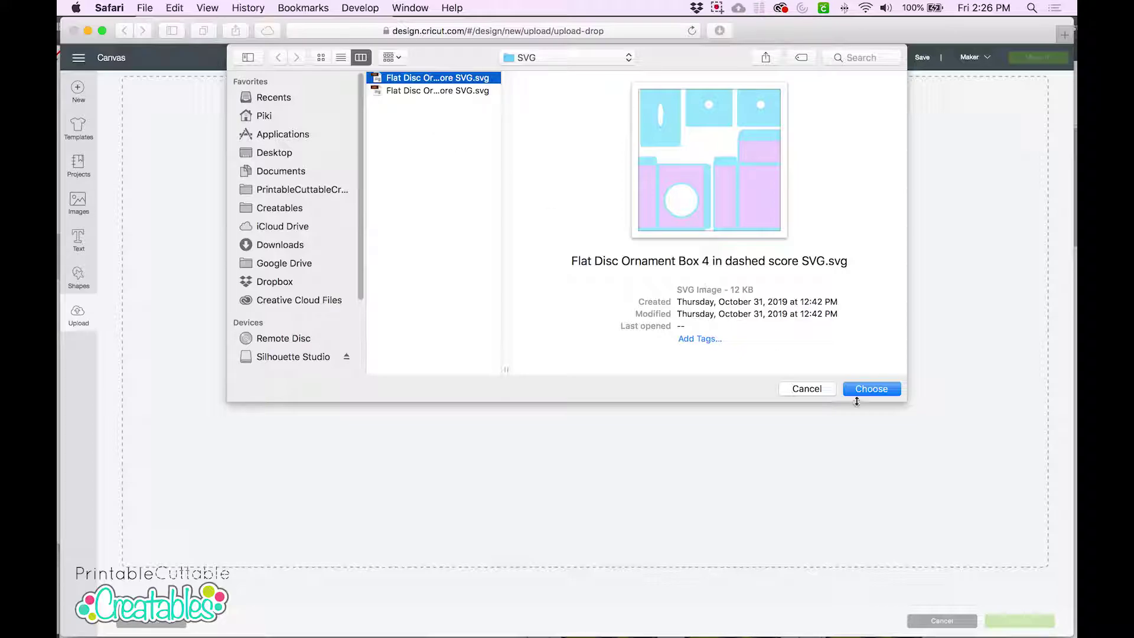
pyautogui.click(872, 390)
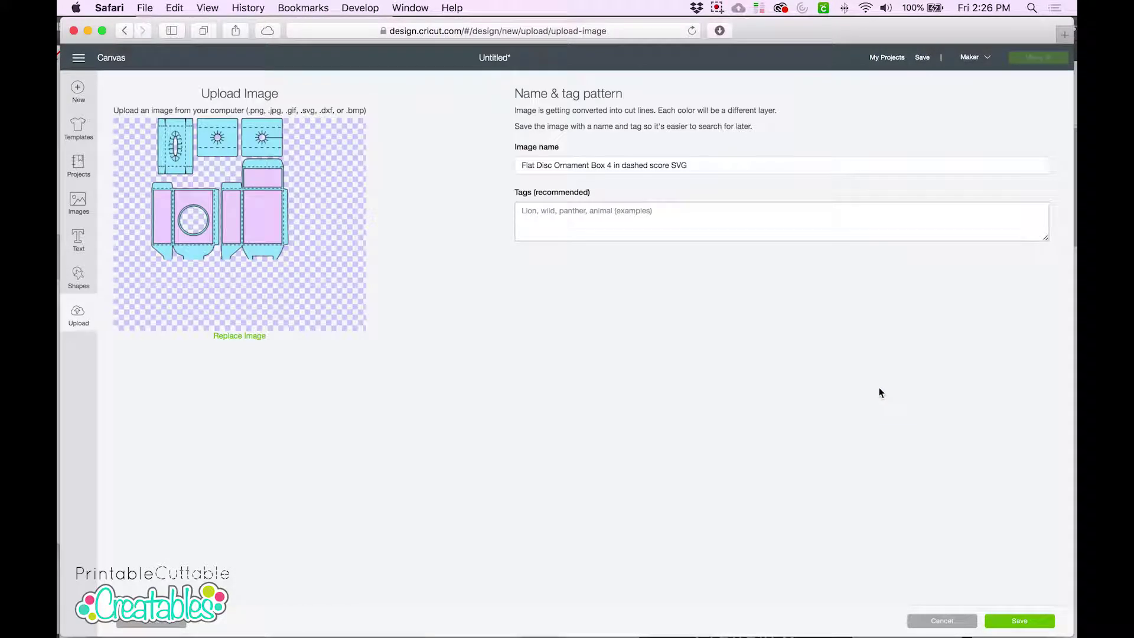
pyautogui.click(1017, 620)
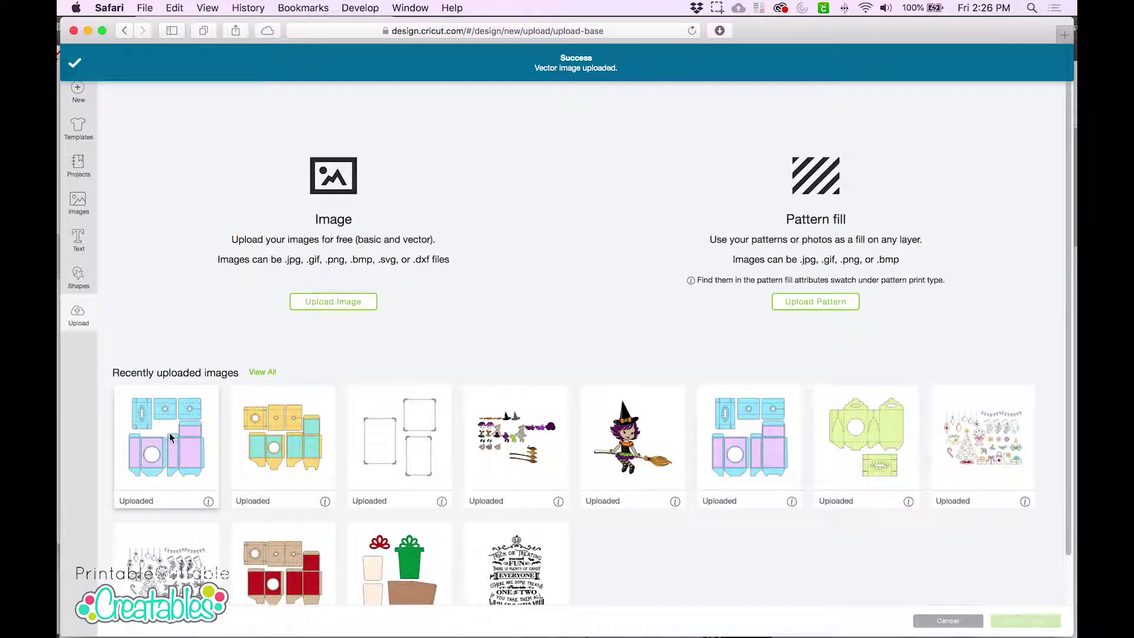
pyautogui.click(162, 433)
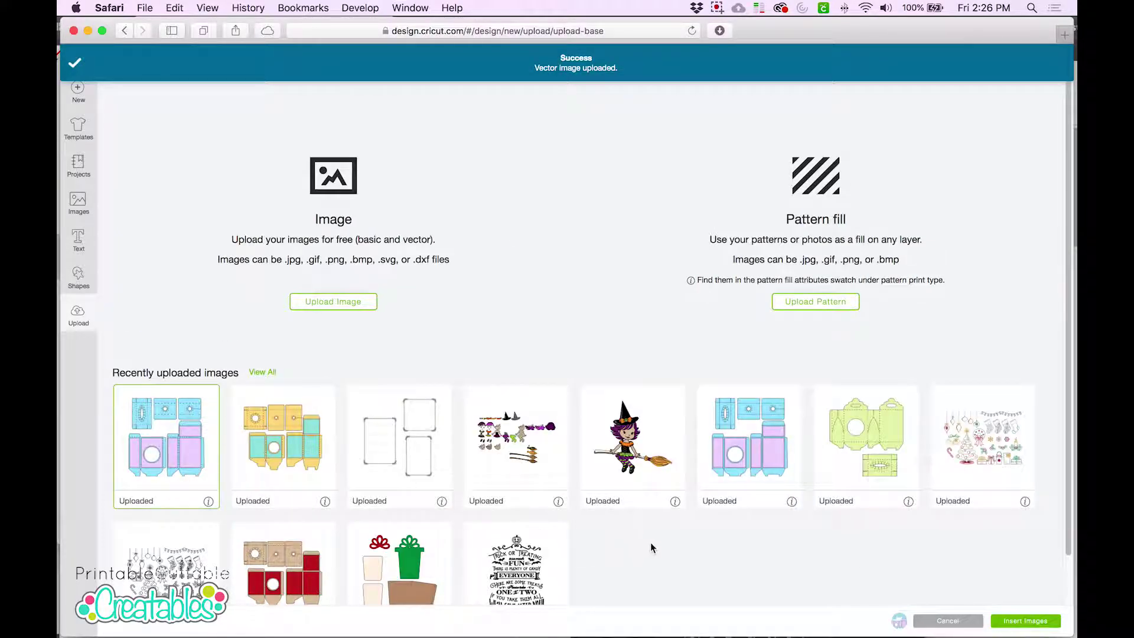
pyautogui.click(1002, 622)
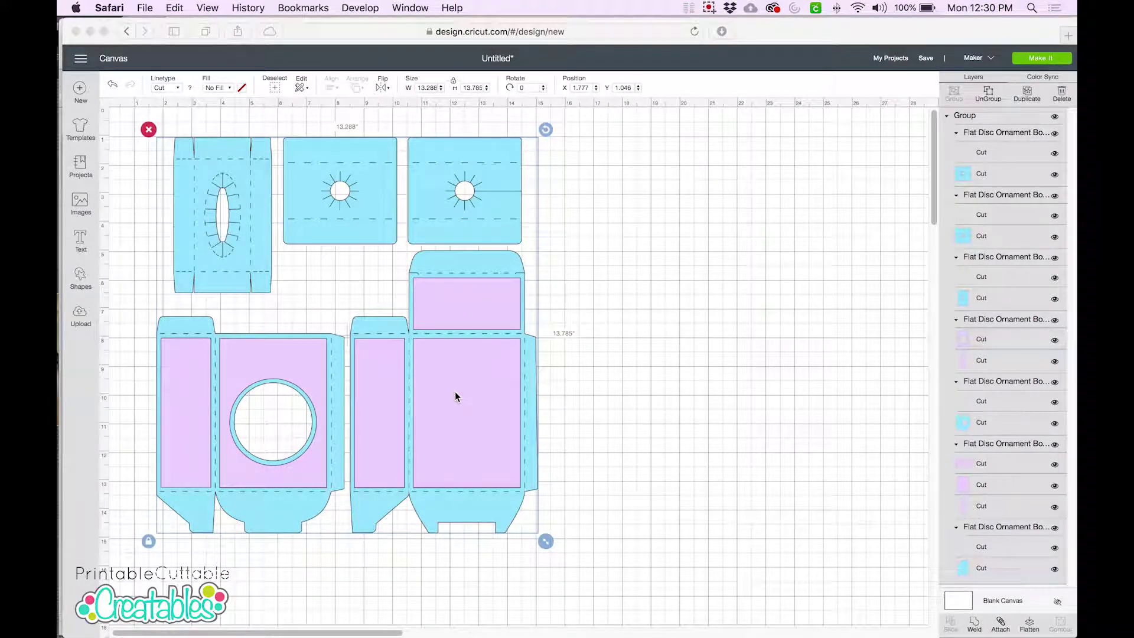
# - Ungroup the box design and drag both pink panels to the right of the canvas
pyautogui.rightClick(441, 298)
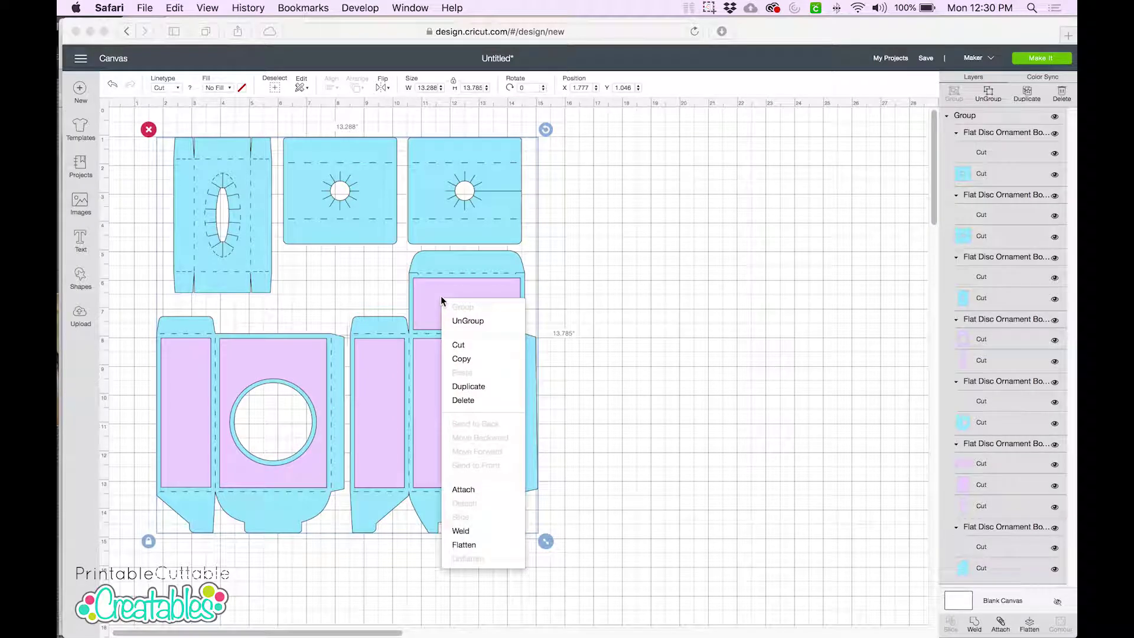
pyautogui.click(467, 321)
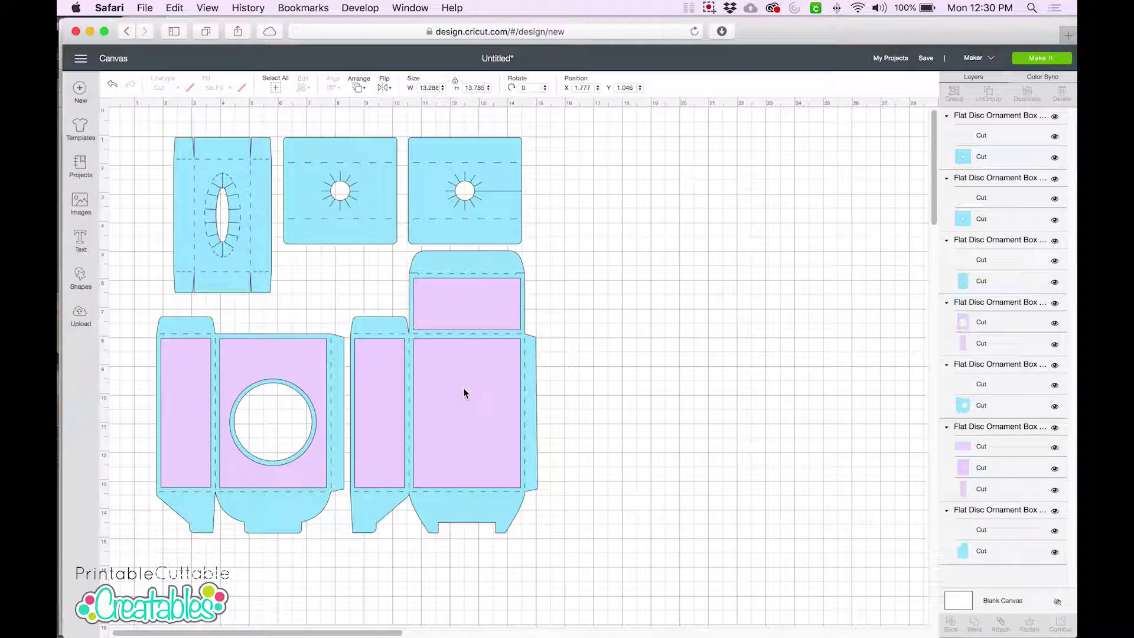
pyautogui.click(463, 387)
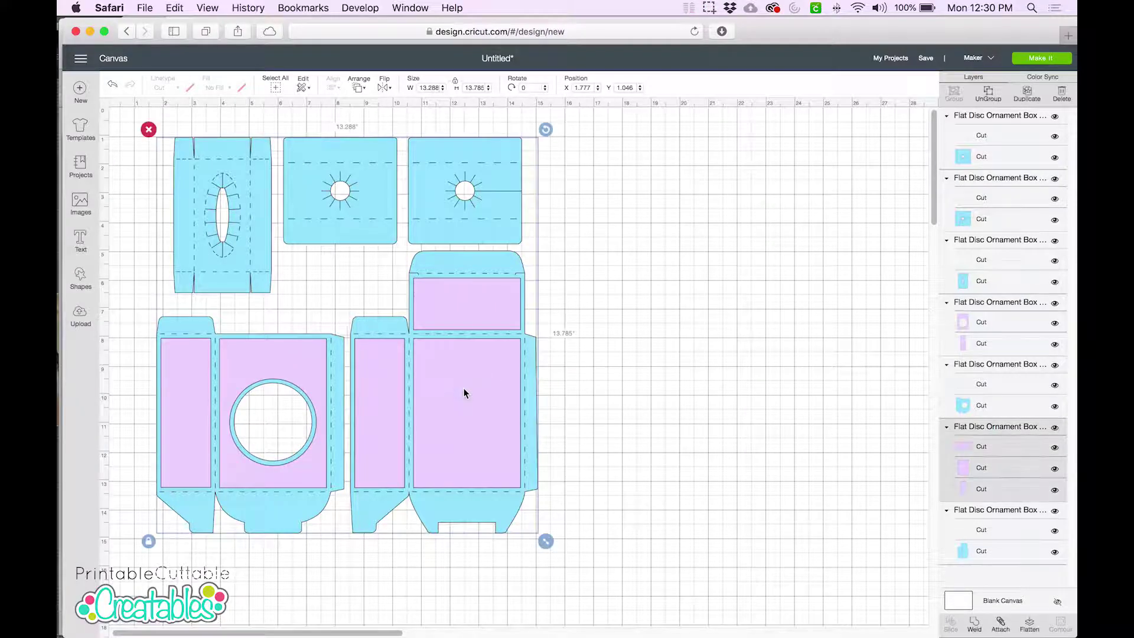
pyautogui.keyDown('shift'); pyautogui.click(263, 363); pyautogui.keyUp('shift')
pyautogui.moveTo(198, 372); pyautogui.dragTo(653, 366)
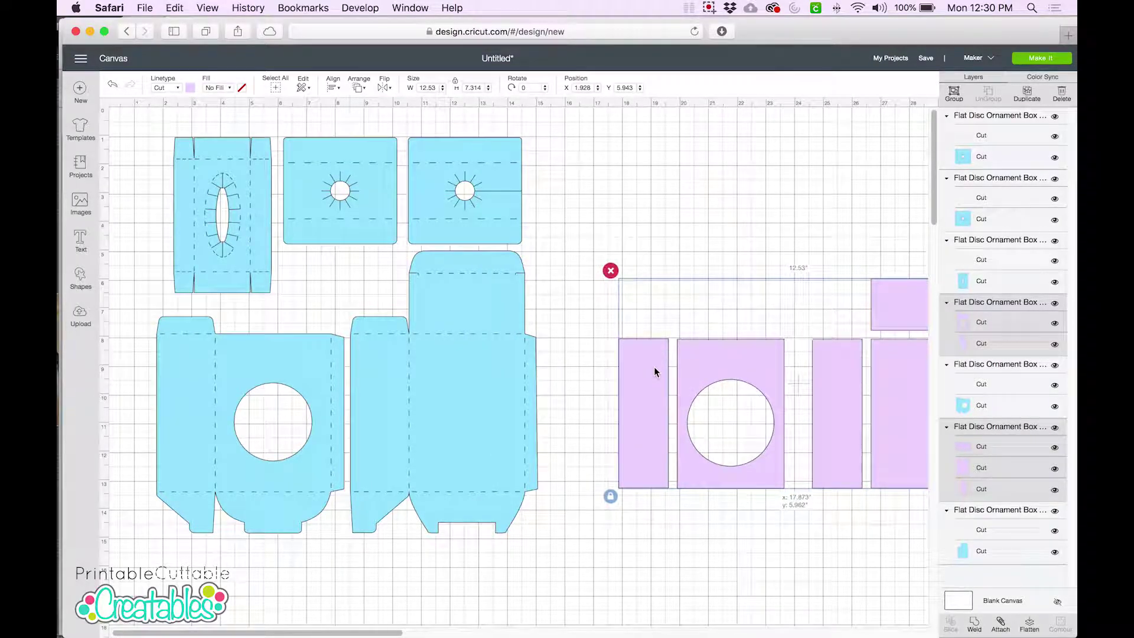
pyautogui.click(583, 387)
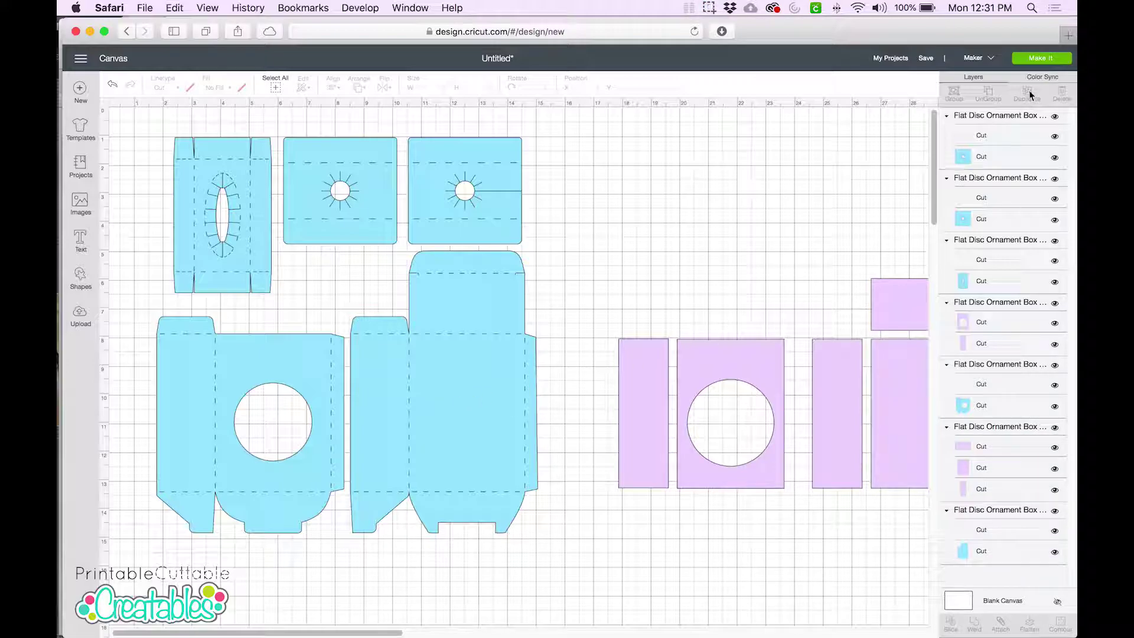
pyautogui.click(1039, 59)
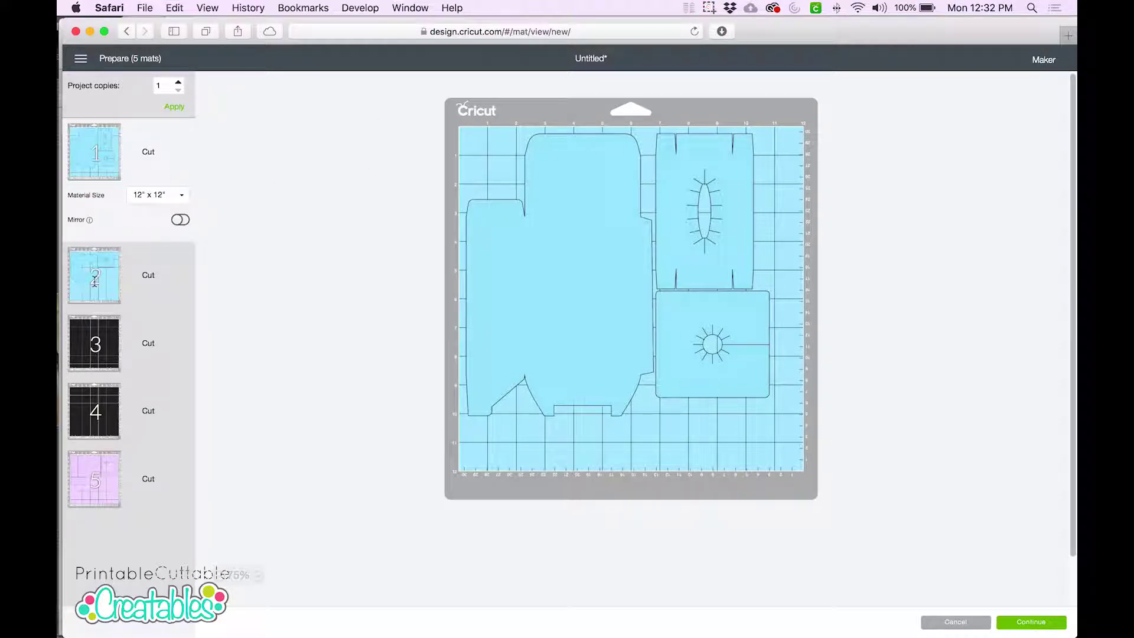
pyautogui.click(94, 281)
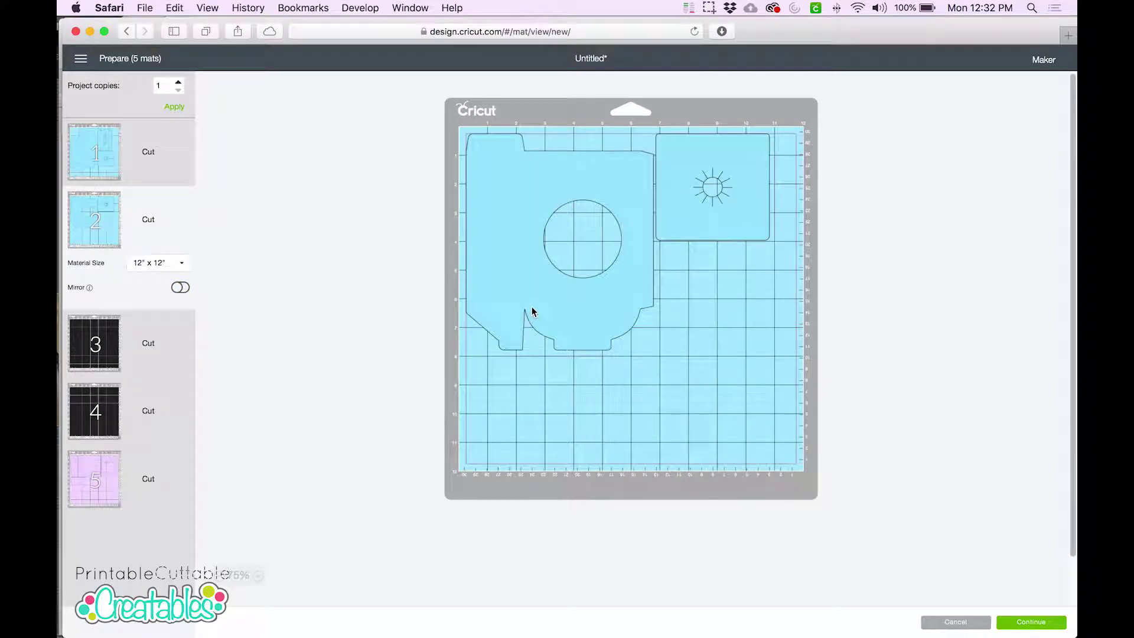
pyautogui.click(94, 345)
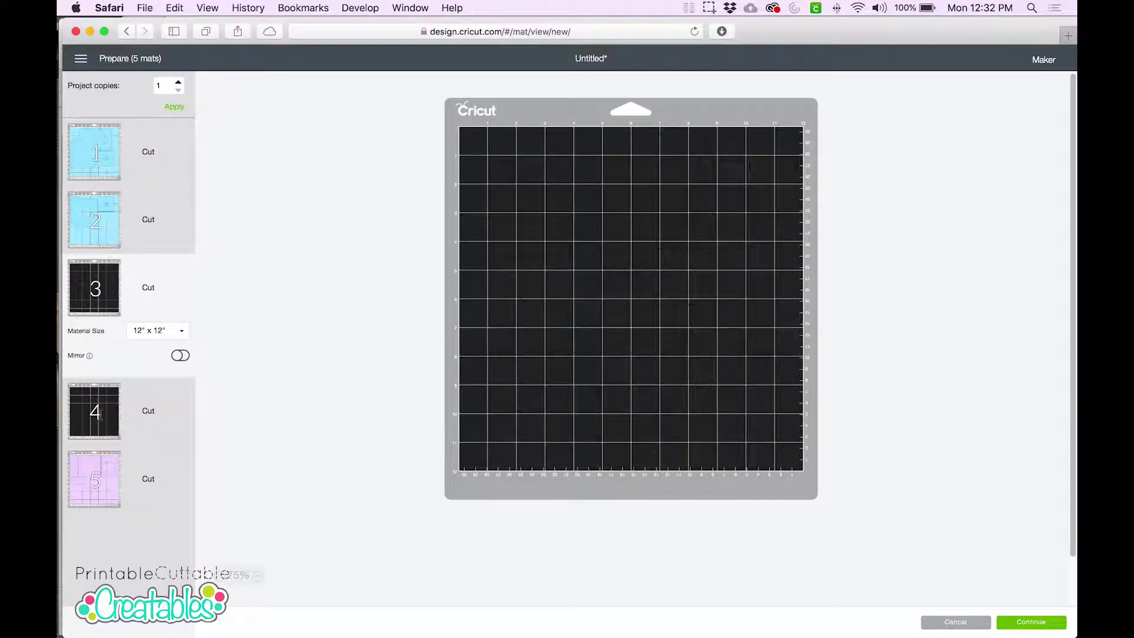
pyautogui.click(99, 413)
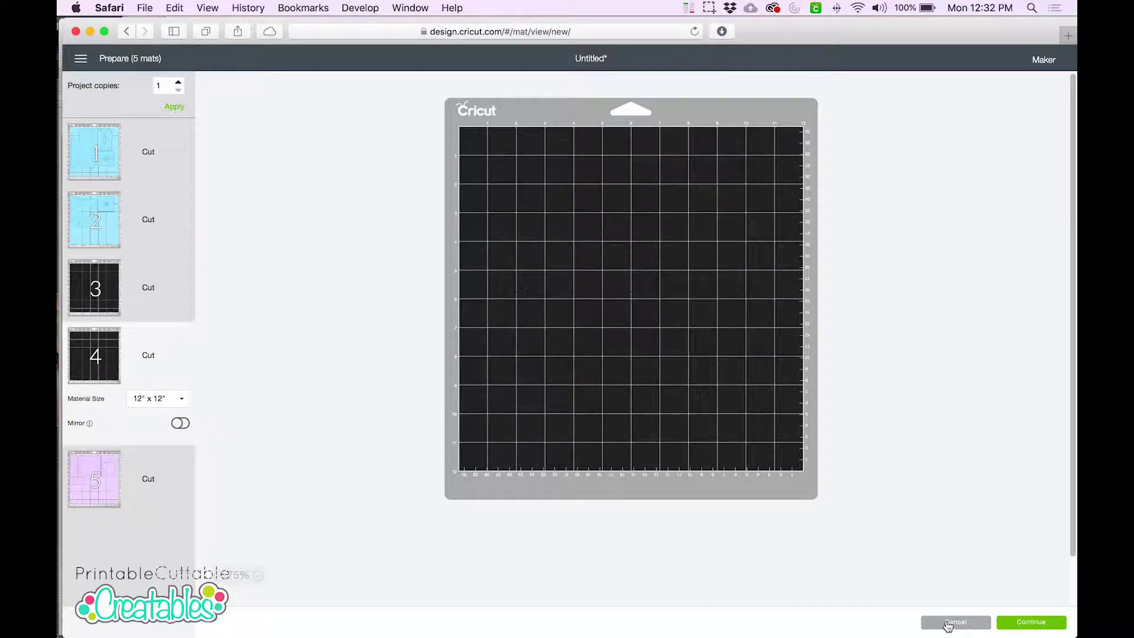
pyautogui.click(947, 621)
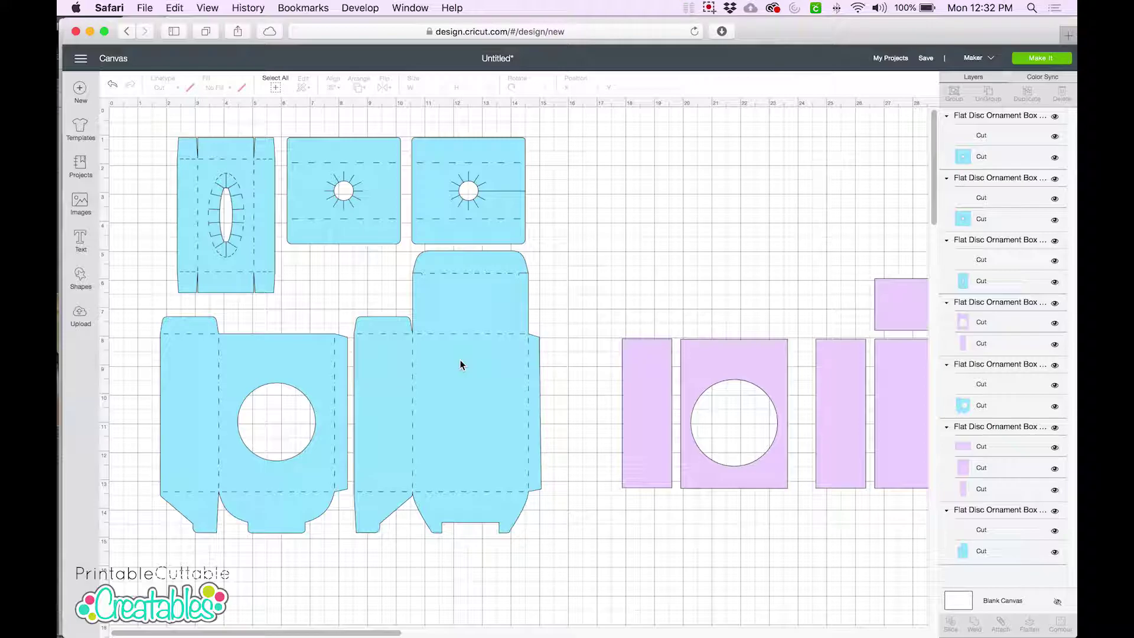
# - Attach the layers of the first two blue box pieces in the Layers panel
pyautogui.click(984, 121)
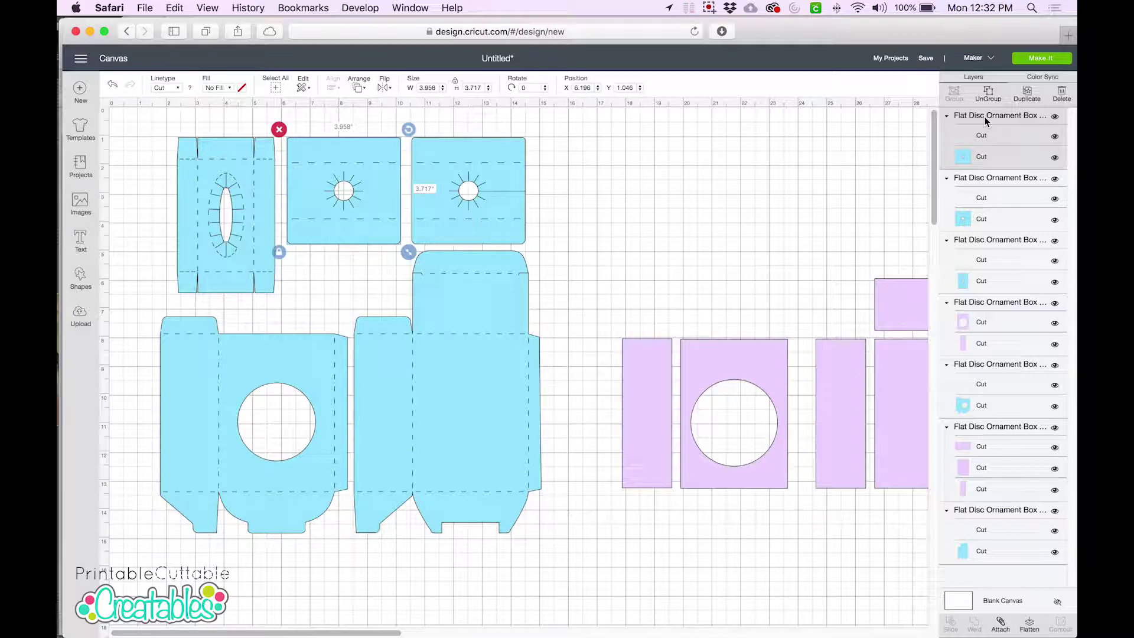
pyautogui.rightClick(985, 115)
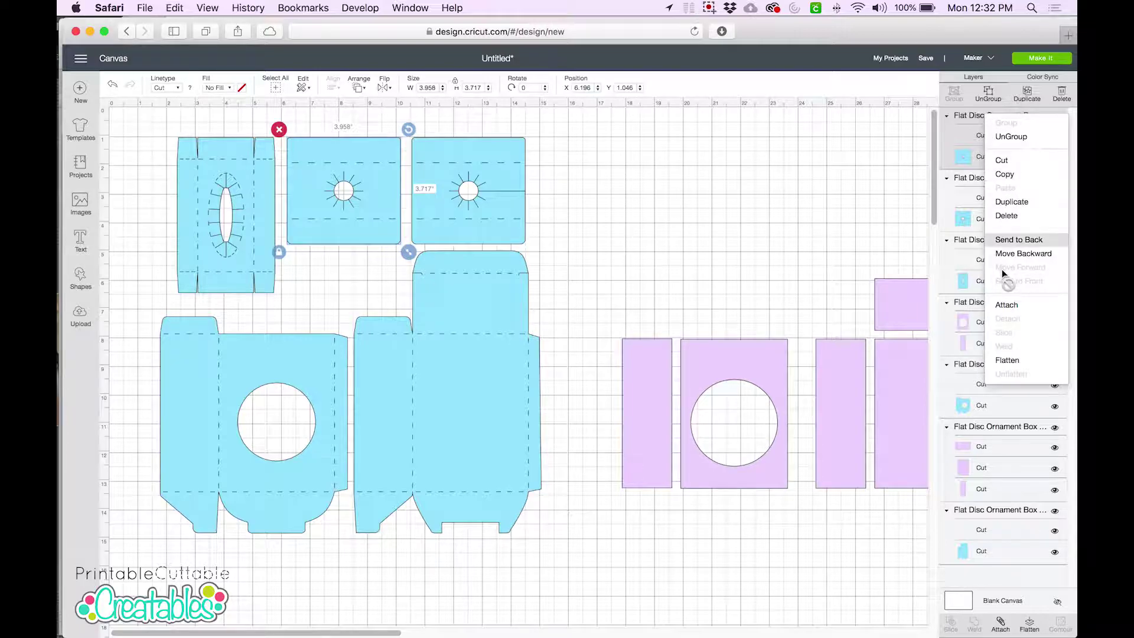
pyautogui.click(1001, 304)
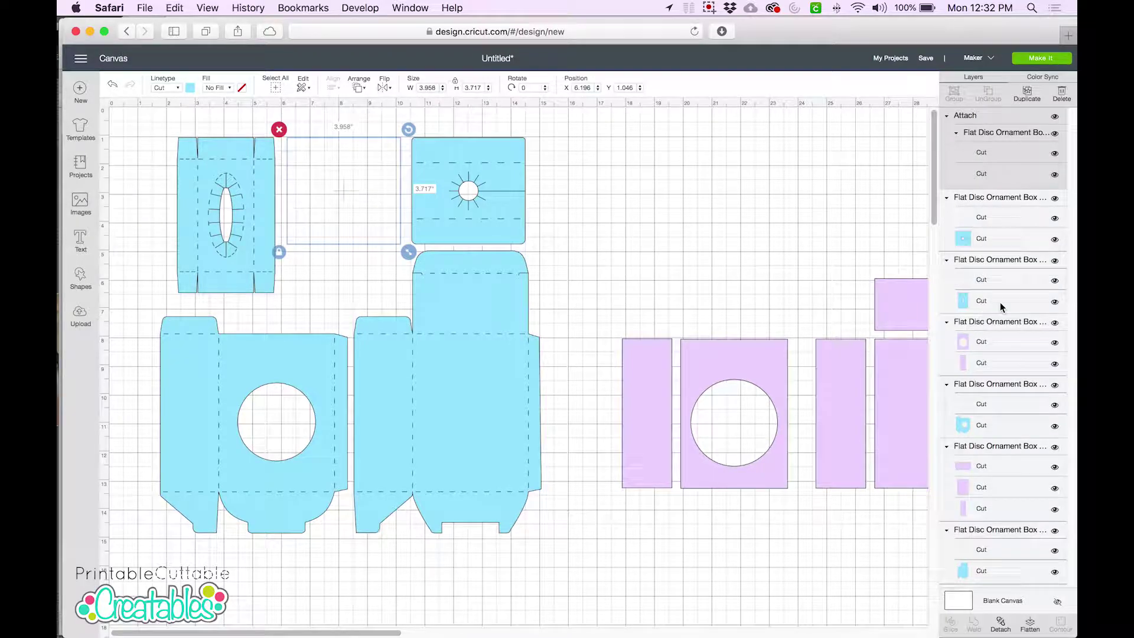
pyautogui.click(986, 196)
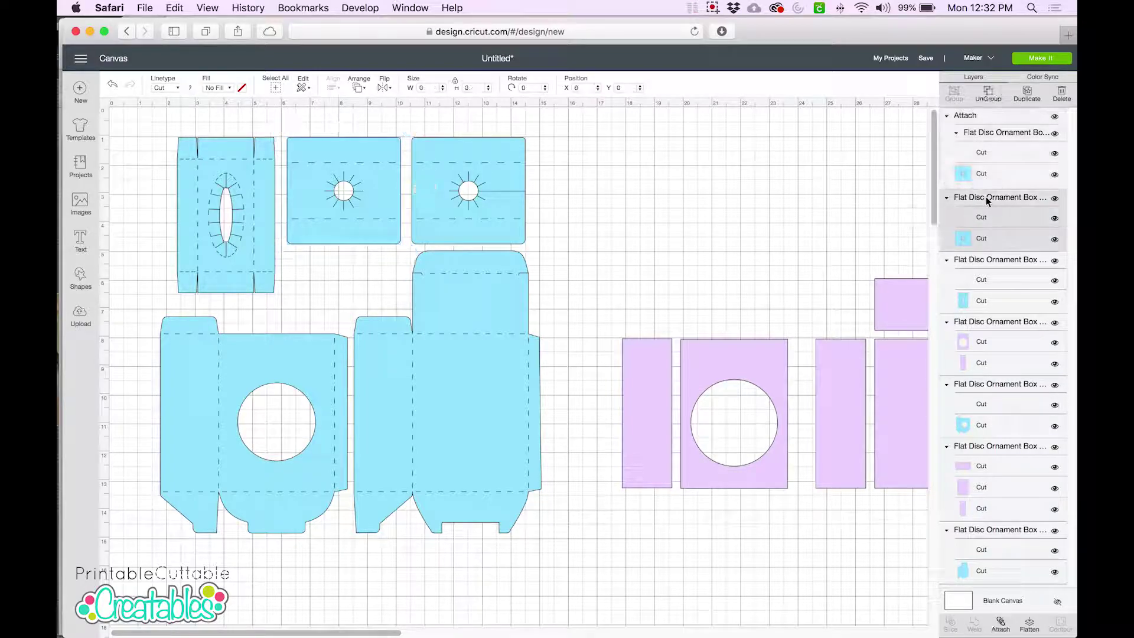
pyautogui.rightClick(988, 197)
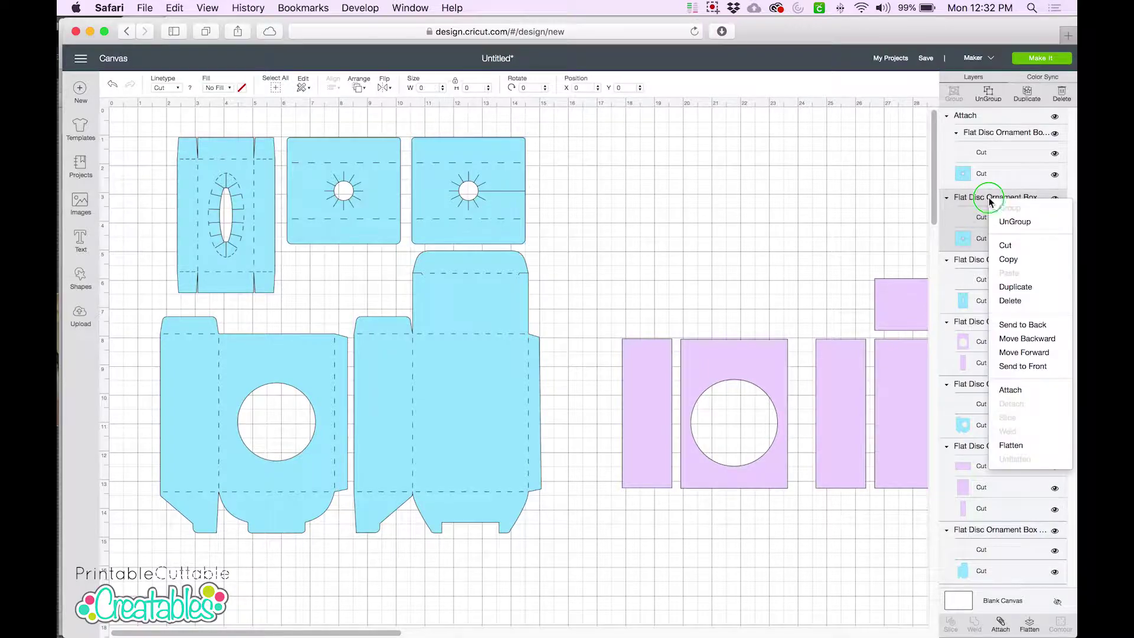
pyautogui.click(1011, 390)
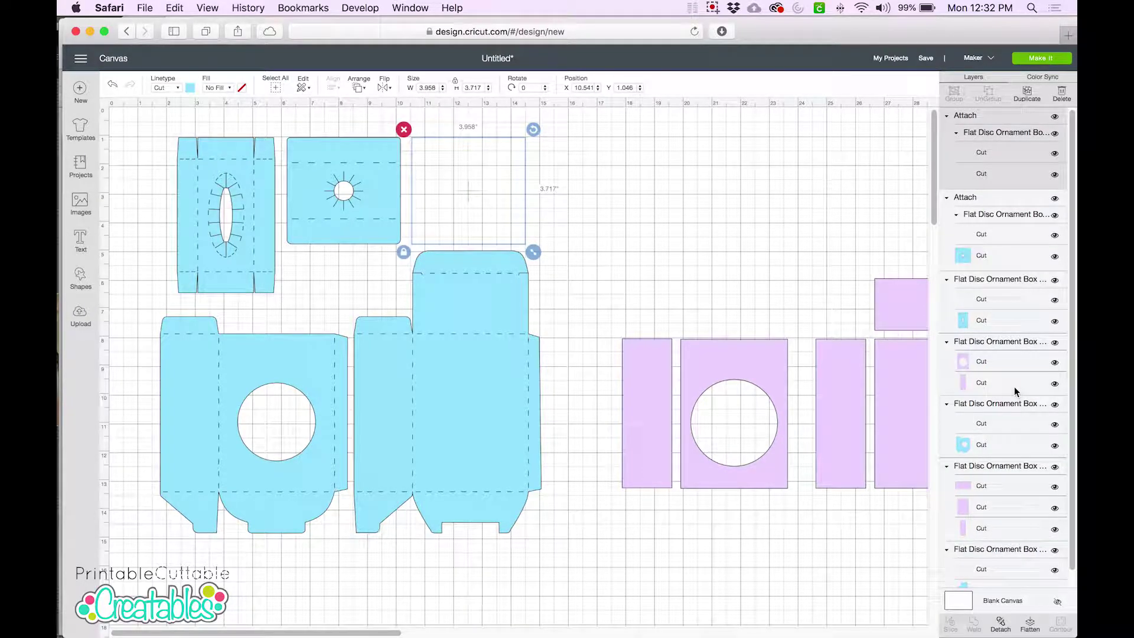
# - Attach the layers of the remaining three box pieces, including the lower piece
pyautogui.click(975, 283)
pyautogui.rightClick(975, 282)
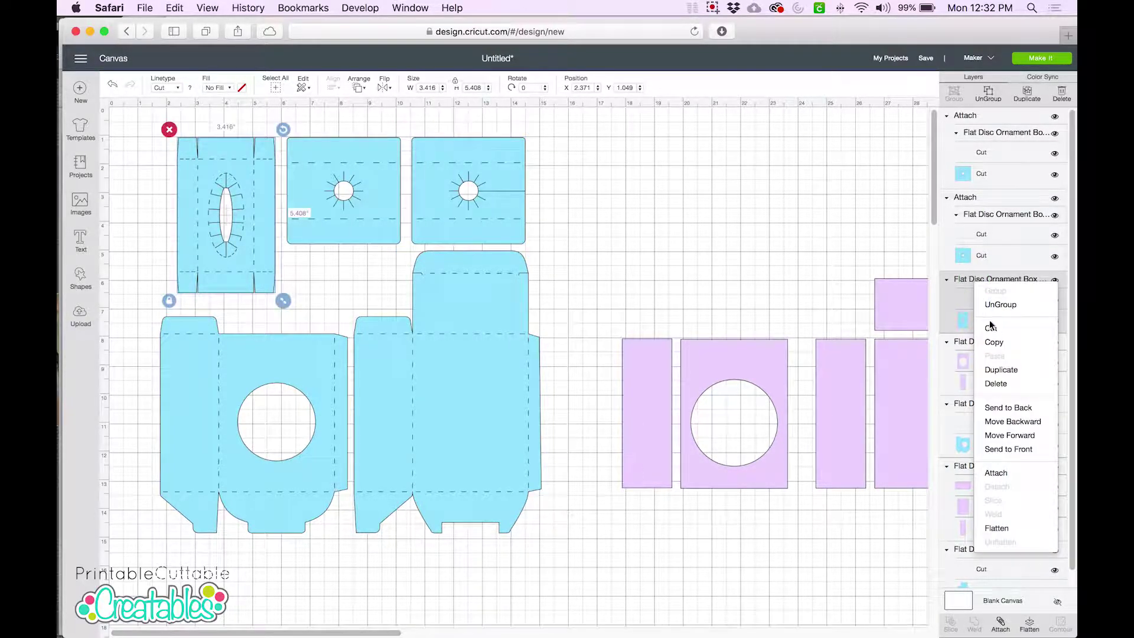
pyautogui.click(1004, 472)
pyautogui.rightClick(980, 423)
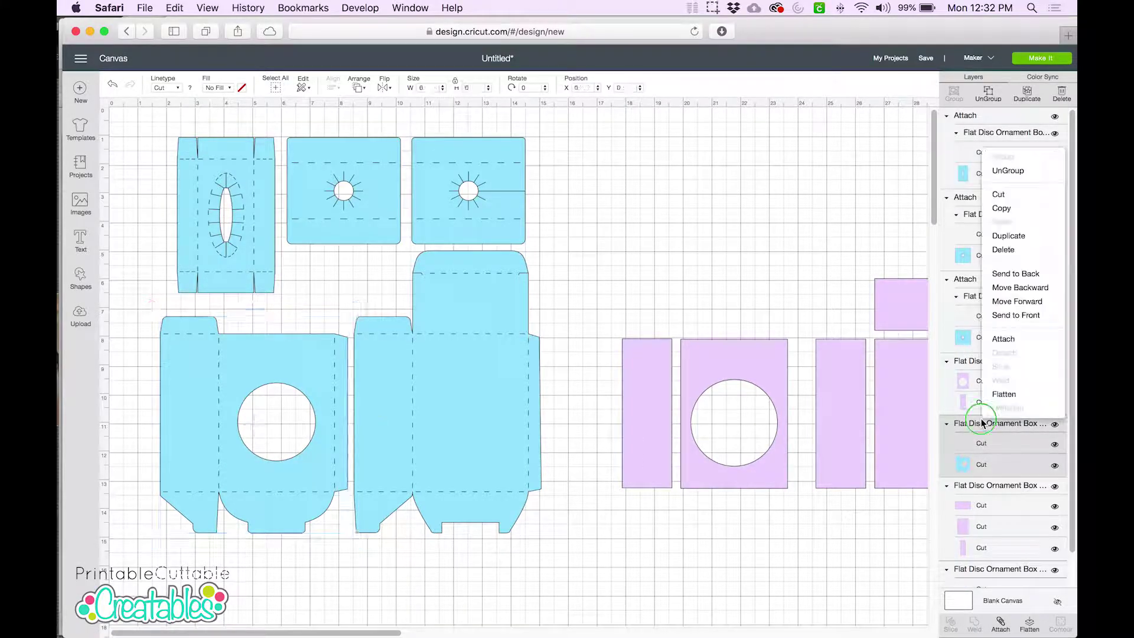
pyautogui.click(1003, 339)
pyautogui.rightClick(979, 530)
pyautogui.click(1015, 452)
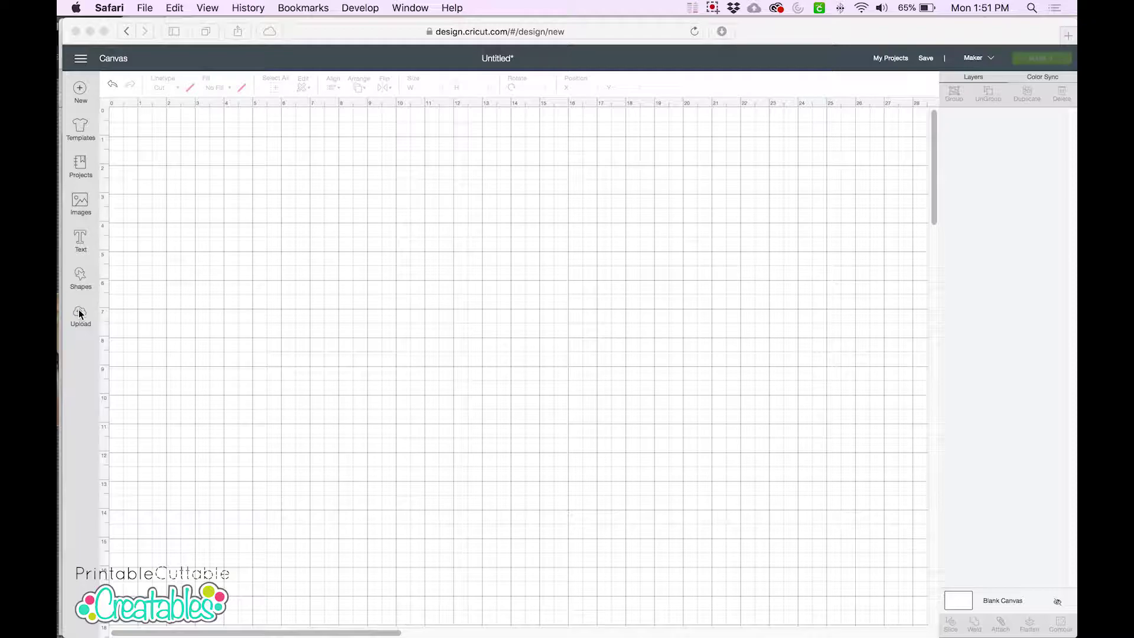
# - Upload the Flat Disc Ornament Box 4in solid score SVG and insert it onto the canvas
pyautogui.click(80, 313)
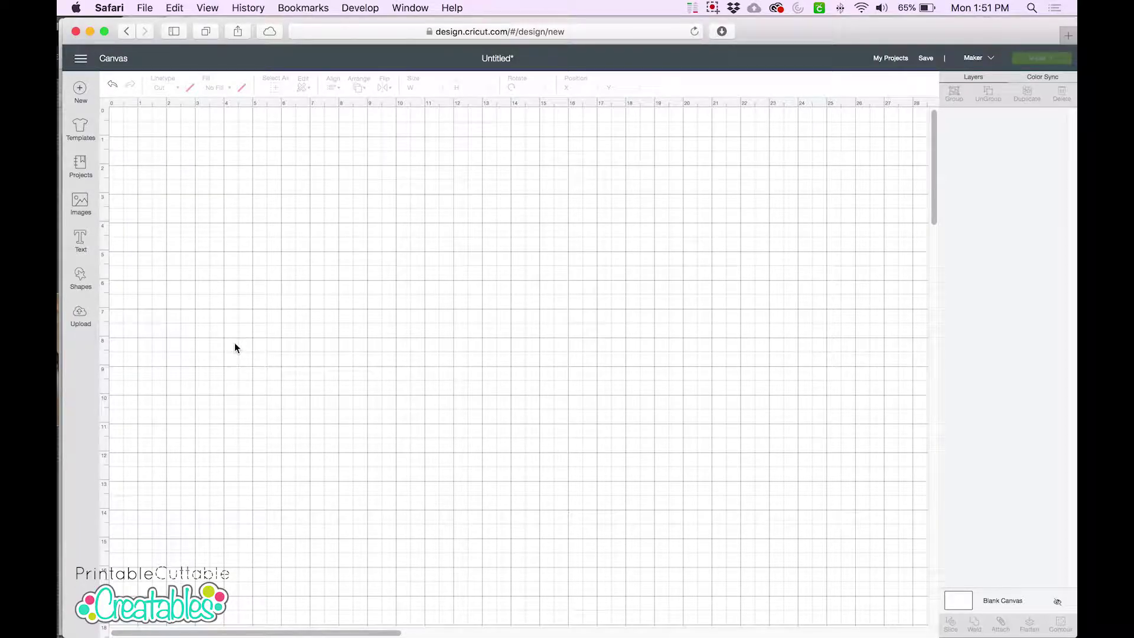
pyautogui.click(77, 332)
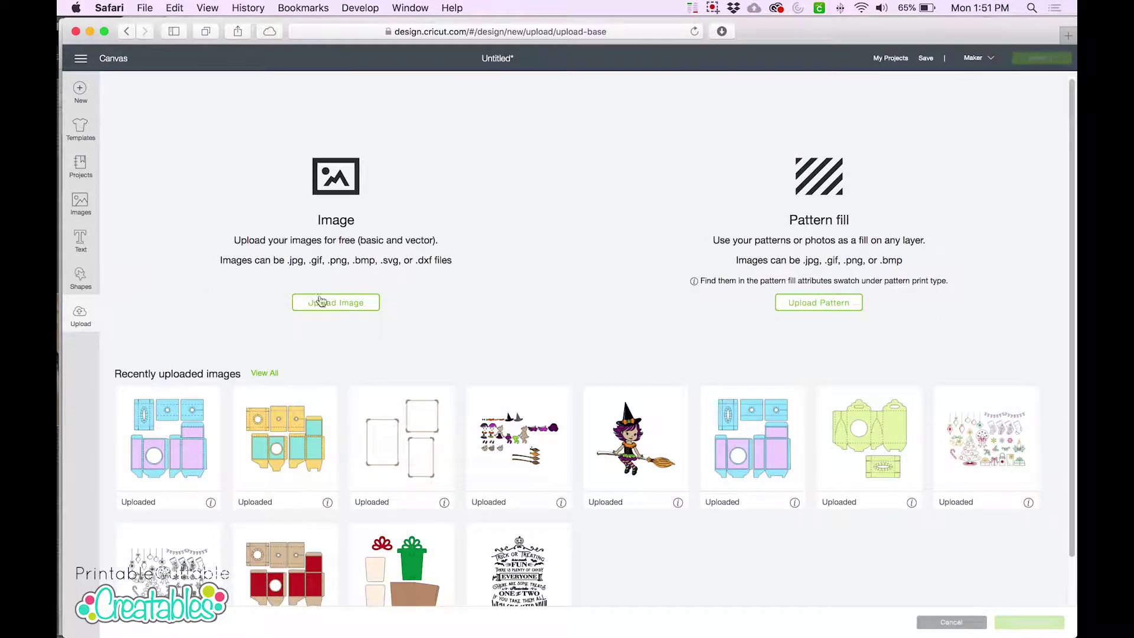
pyautogui.click(330, 304)
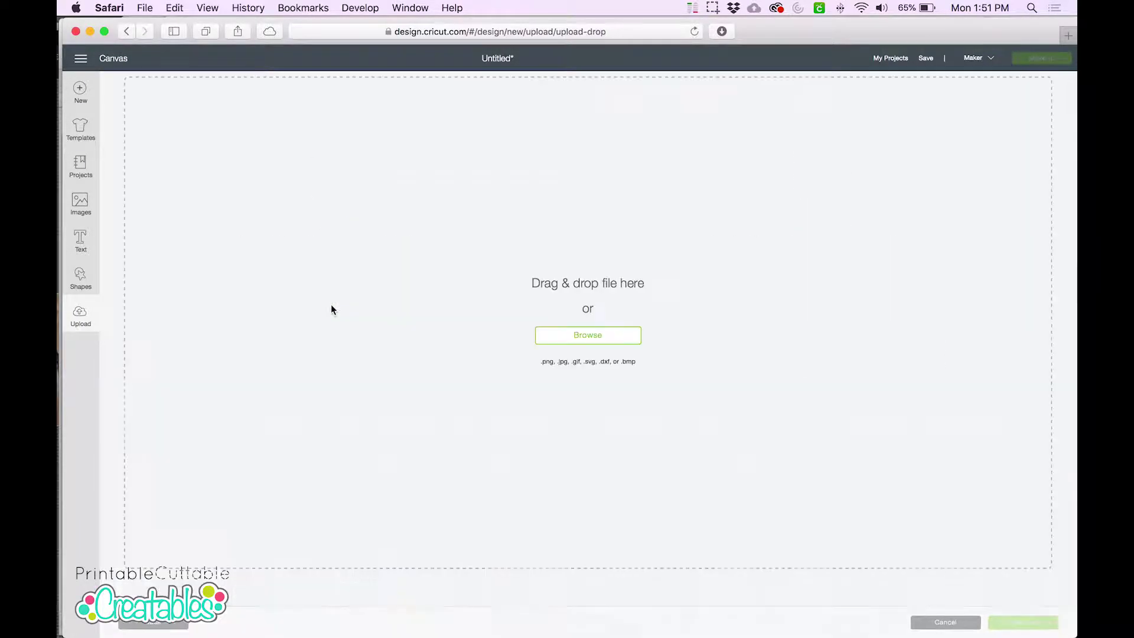
pyautogui.click(575, 340)
pyautogui.click(470, 91)
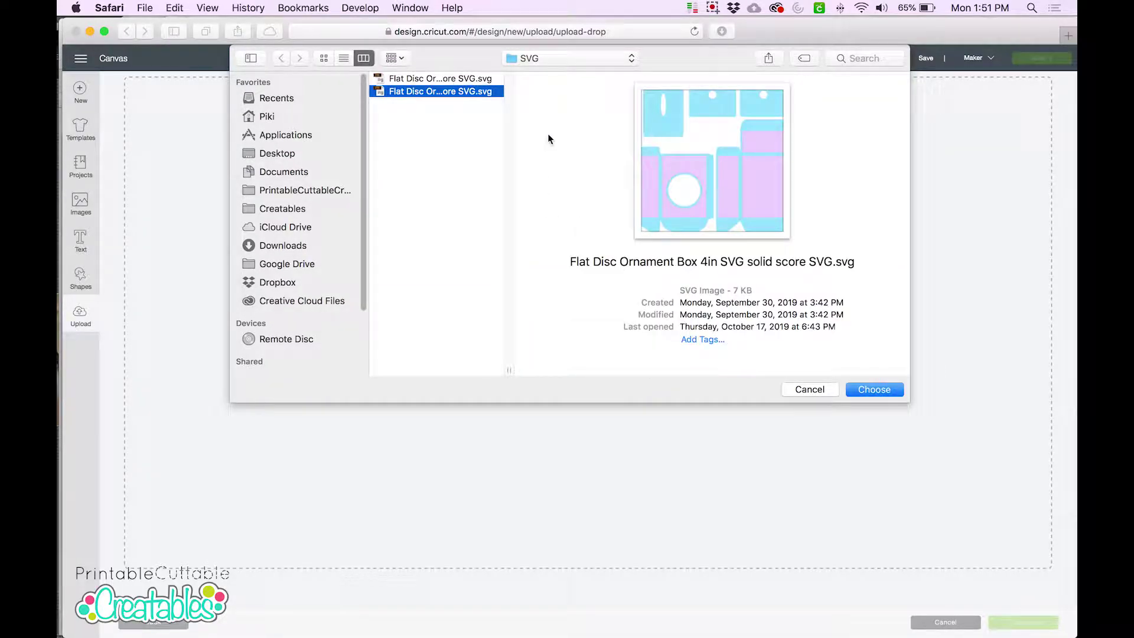
pyautogui.click(873, 388)
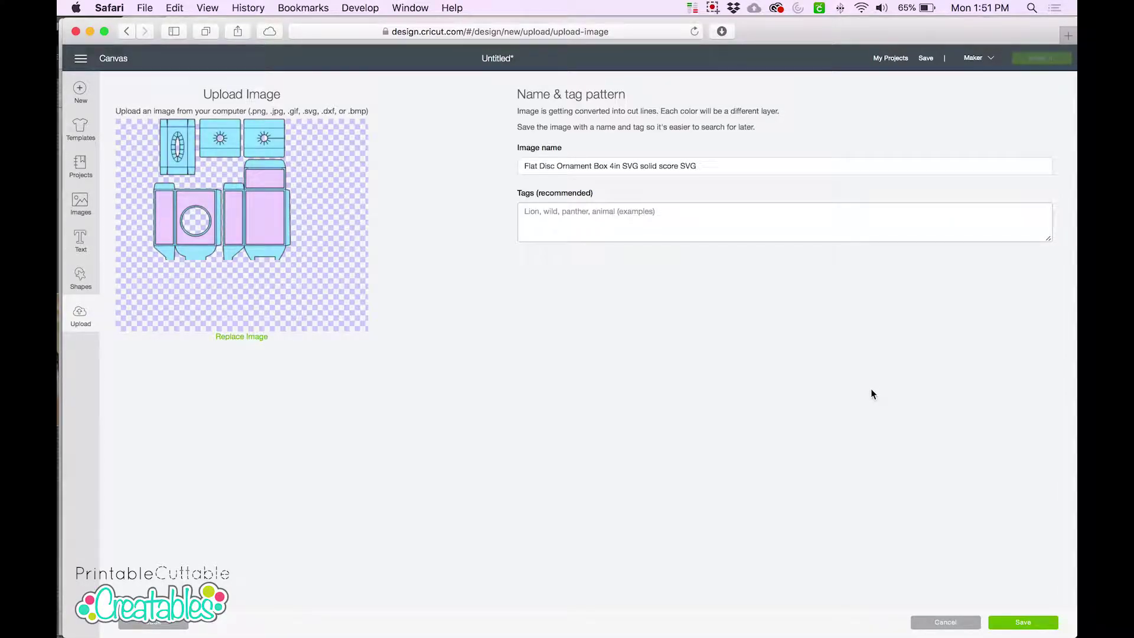
pyautogui.click(1031, 621)
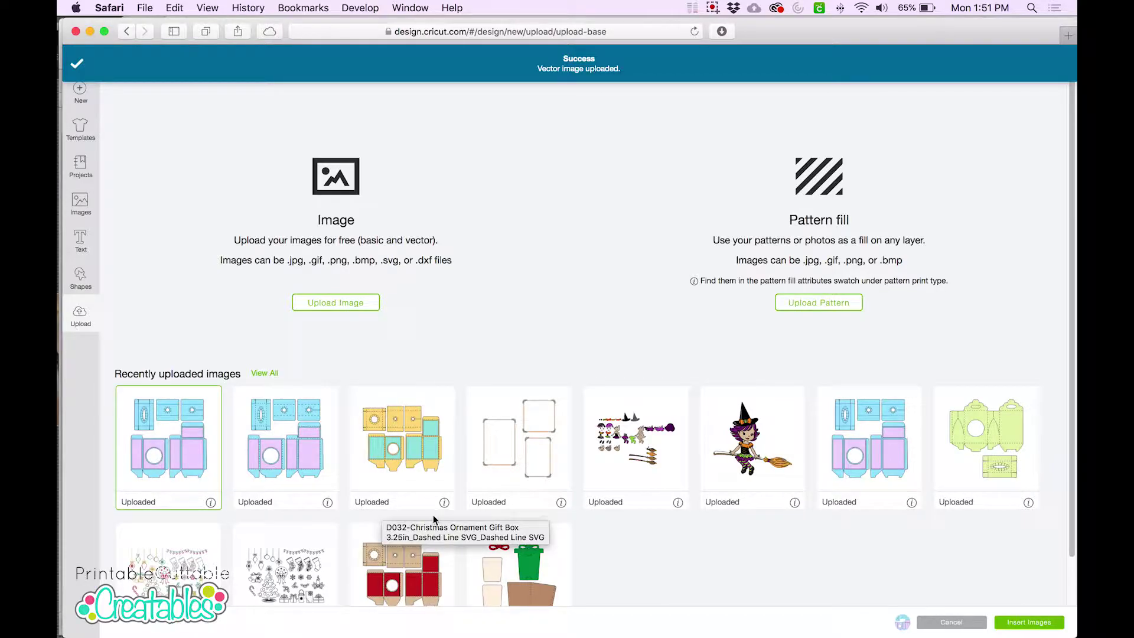
pyautogui.click(1031, 622)
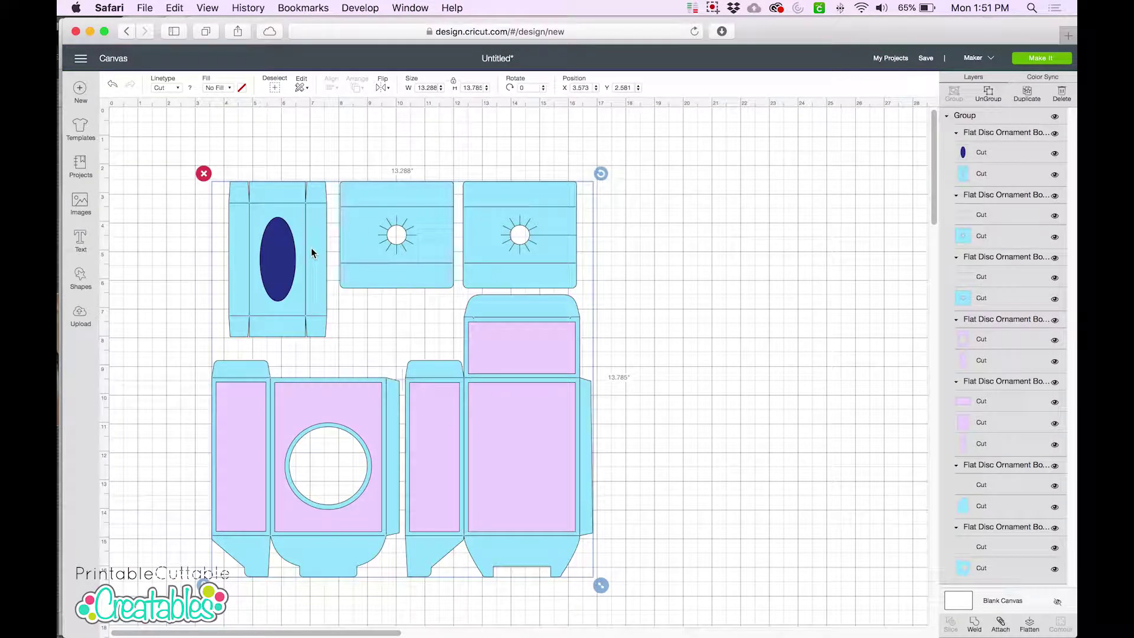
# - Ungroup the solid score design and move both pink panel groups to the right of the blue pieces
pyautogui.moveTo(287, 224); pyautogui.dragTo(268, 198)
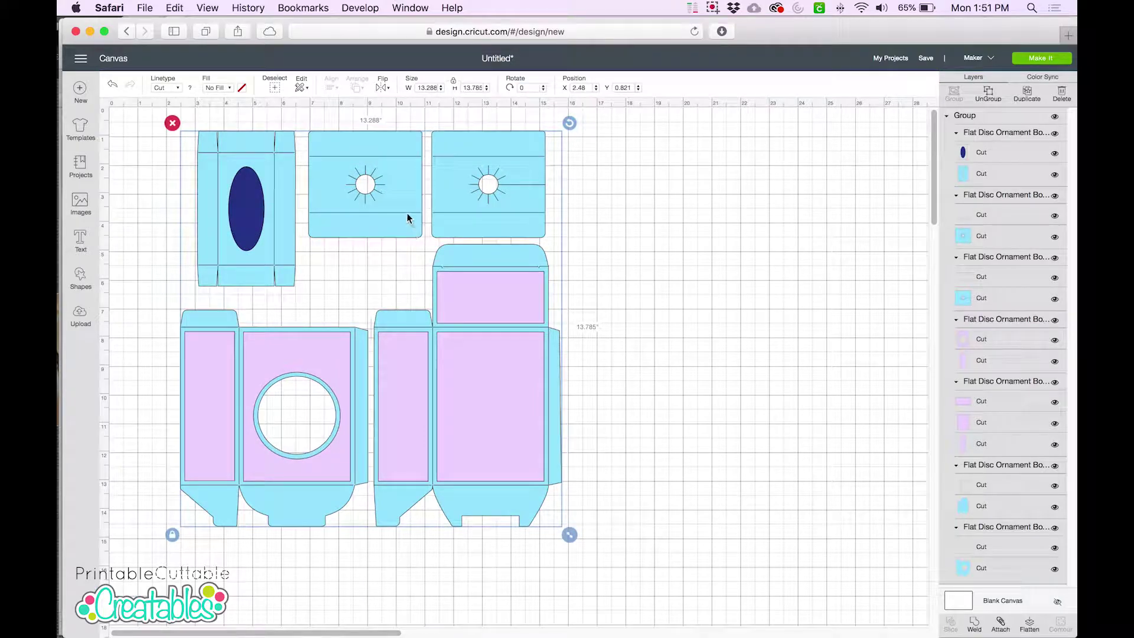
pyautogui.rightClick(406, 217)
pyautogui.click(421, 238)
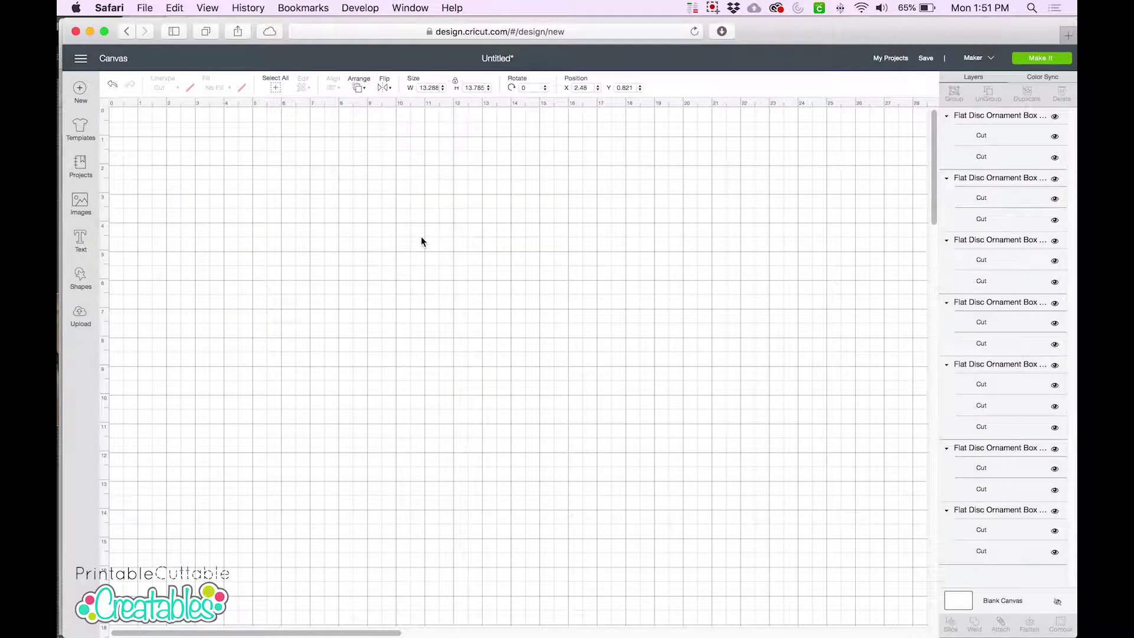
pyautogui.click(430, 372)
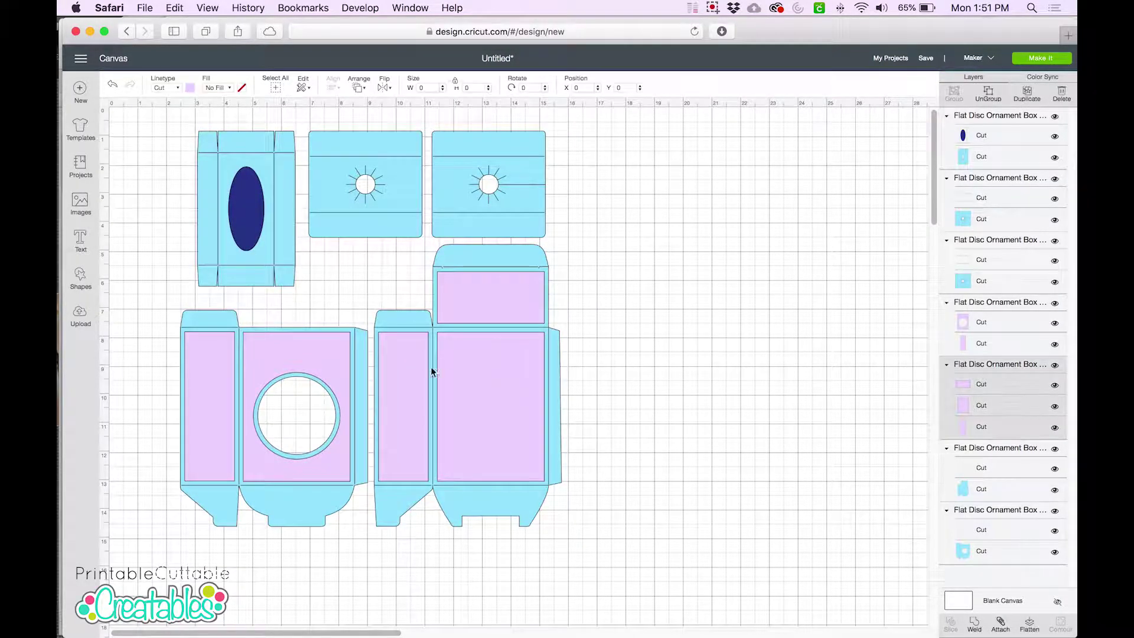
pyautogui.keyDown('shift'); pyautogui.click(207, 366); pyautogui.keyUp('shift')
pyautogui.moveTo(208, 367); pyautogui.dragTo(659, 362)
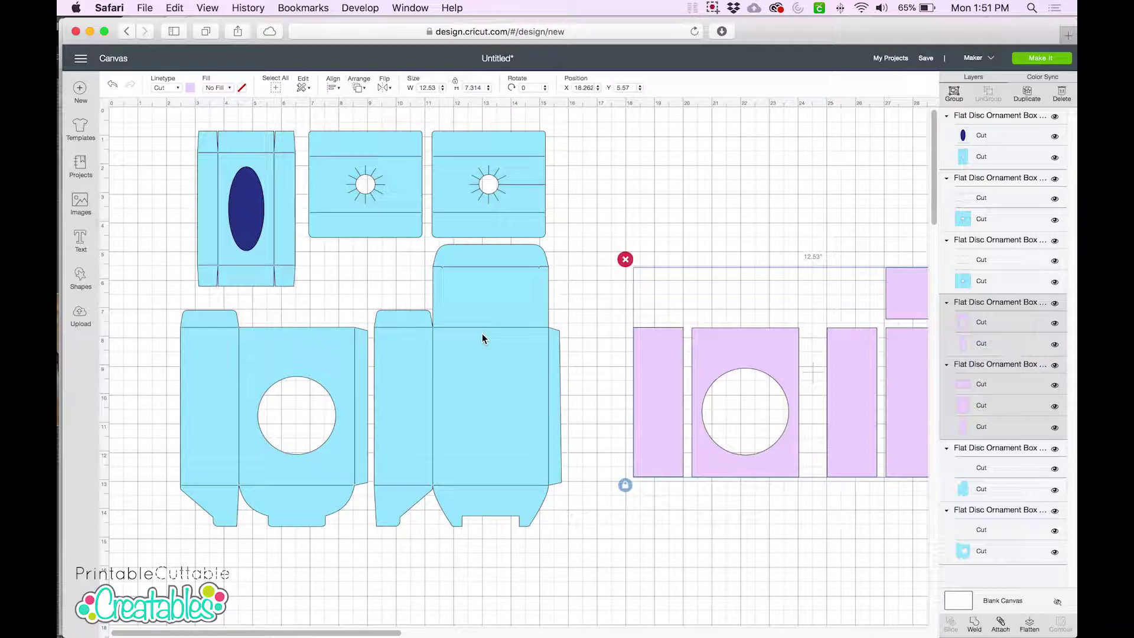
pyautogui.press('Escape')
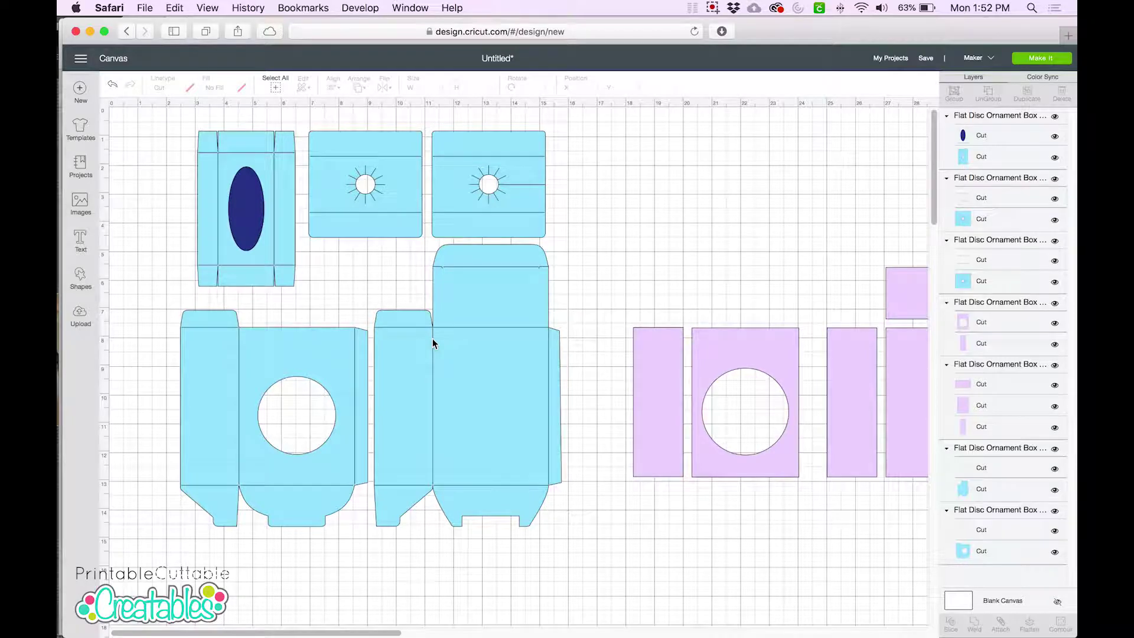
pyautogui.hscroll(1, 432, 343)
# - Check each of the five blue box pieces' layers to find its scoreline layer
pyautogui.click(987, 158)
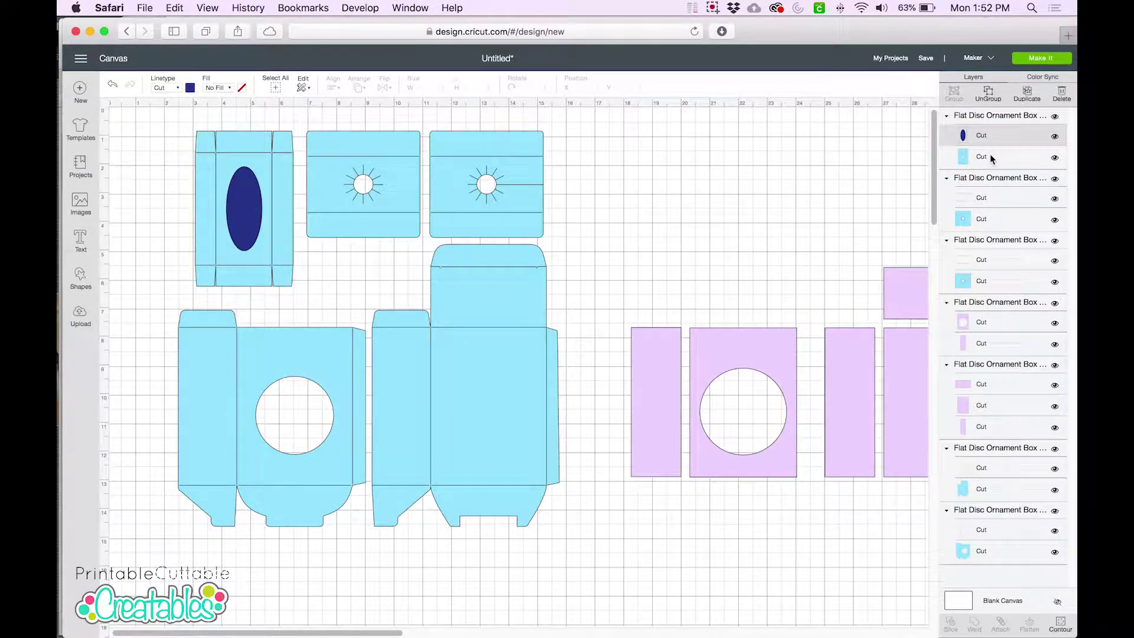
pyautogui.click(987, 194)
pyautogui.click(986, 256)
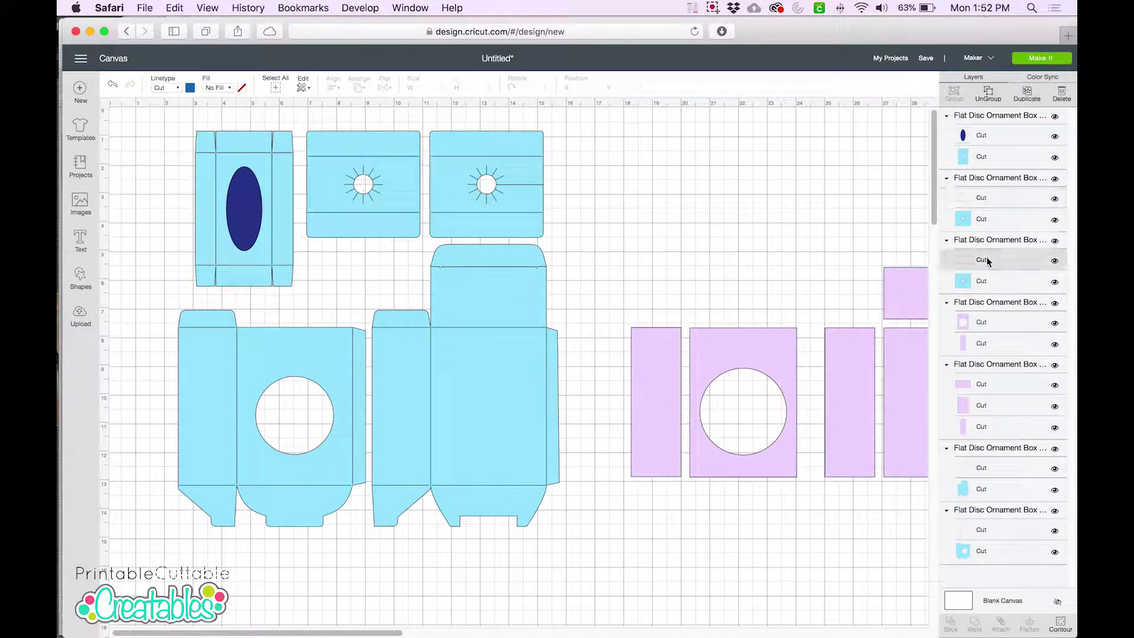
pyautogui.click(1007, 467)
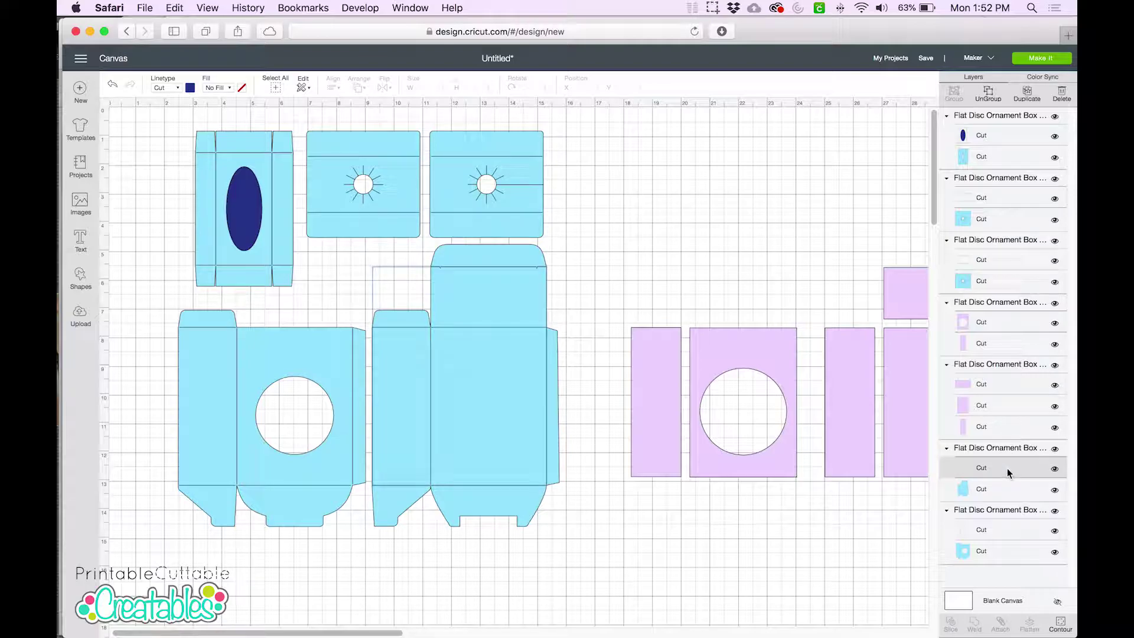
pyautogui.click(1008, 528)
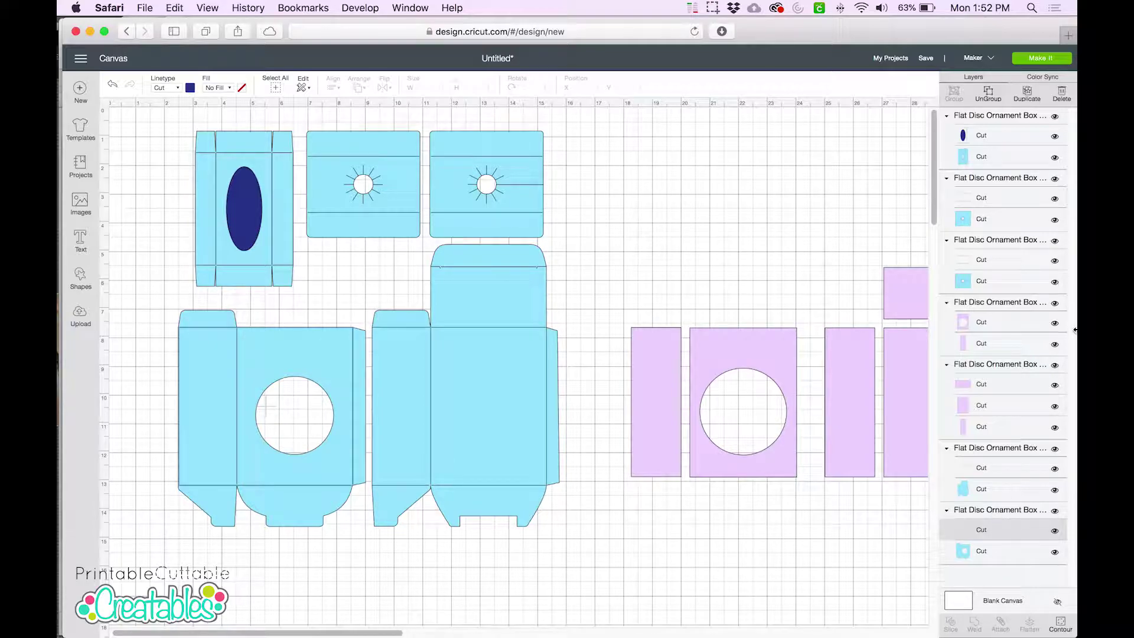
# - Select the scoreline layers of all five blue box pieces together
pyautogui.click(995, 142)
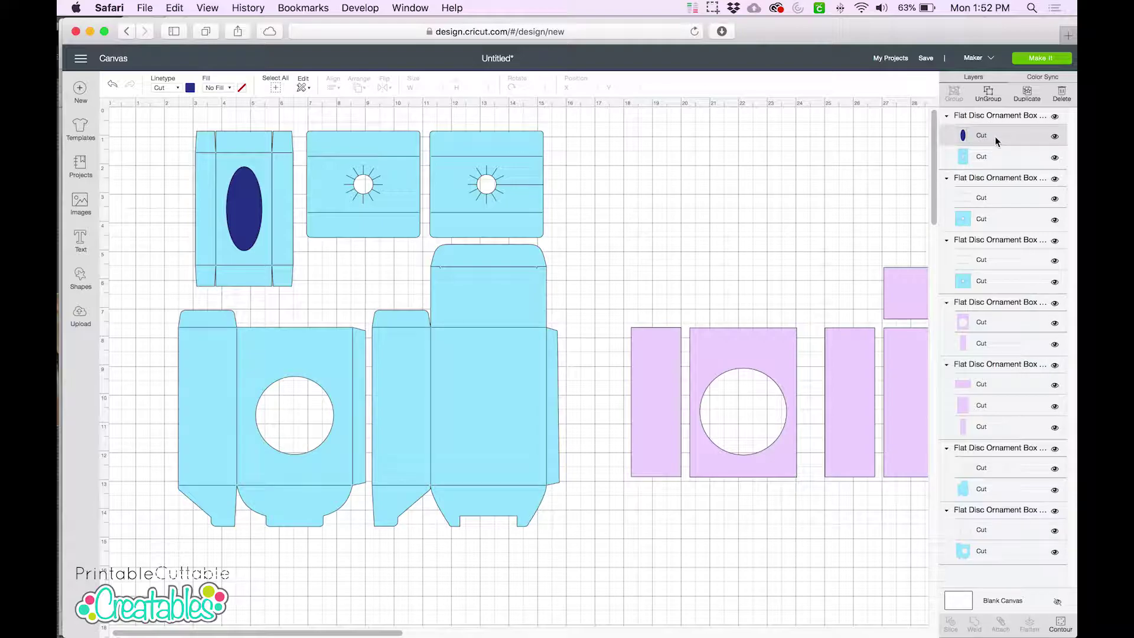
pyautogui.keyDown('shift'); pyautogui.click(1000, 190); pyautogui.keyUp('shift')
pyautogui.keyDown('shift'); pyautogui.click(1001, 262); pyautogui.keyUp('shift')
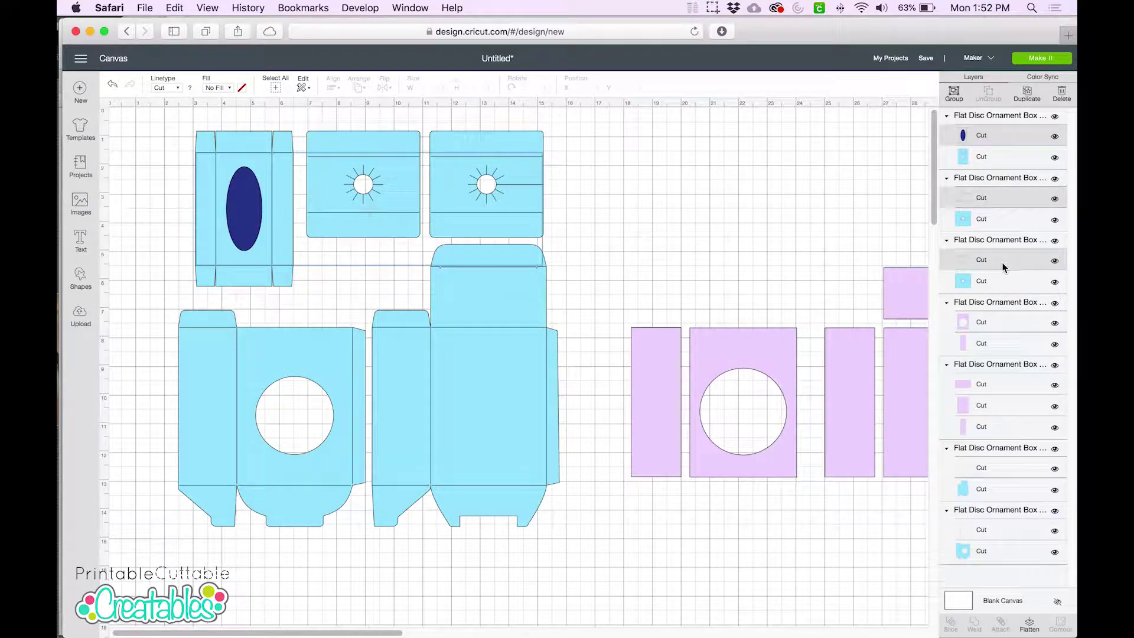
pyautogui.keyDown('shift'); pyautogui.click(1000, 467); pyautogui.keyUp('shift')
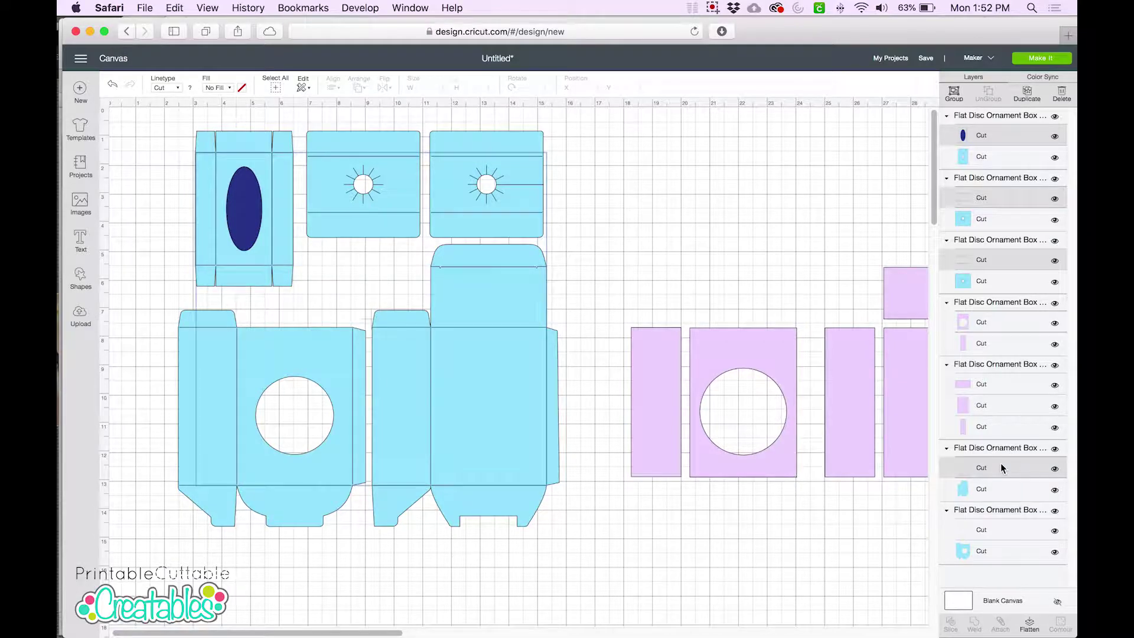
pyautogui.keyDown('shift'); pyautogui.click(1004, 529); pyautogui.keyUp('shift')
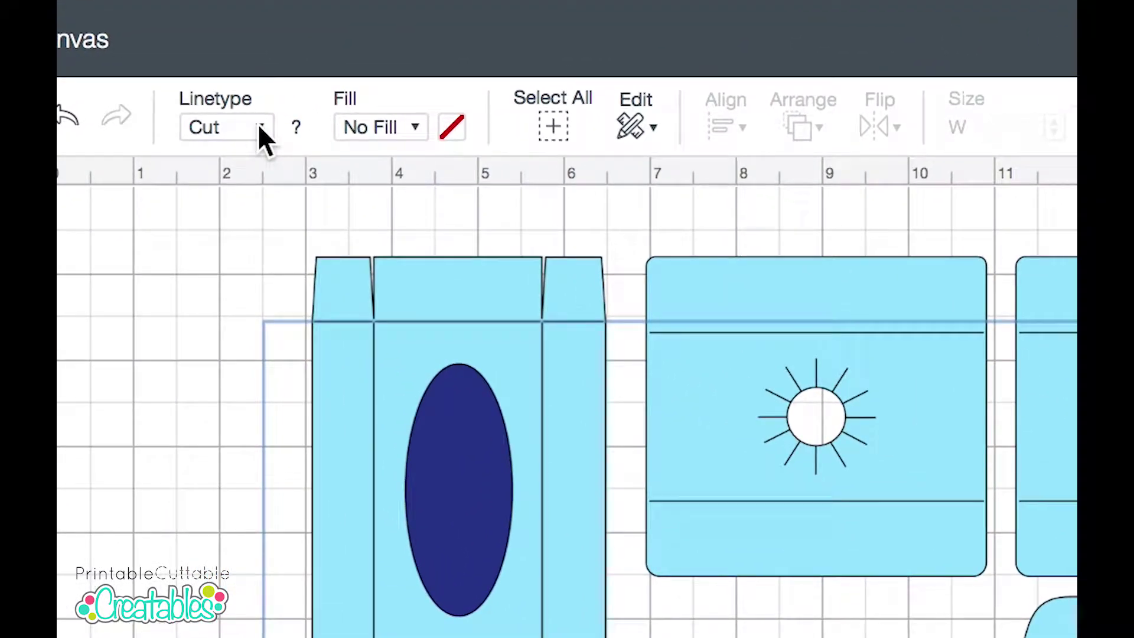
# - Change the selected scorelines' linetype from Cut to Score, then deselect them
pyautogui.click(176, 87)
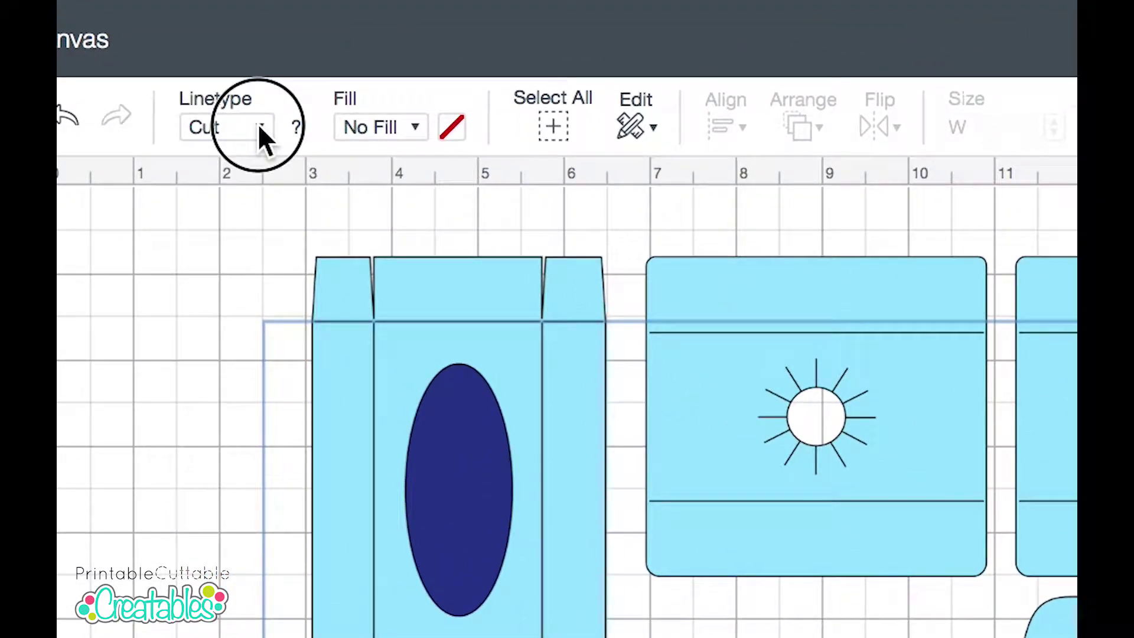
pyautogui.click(255, 254)
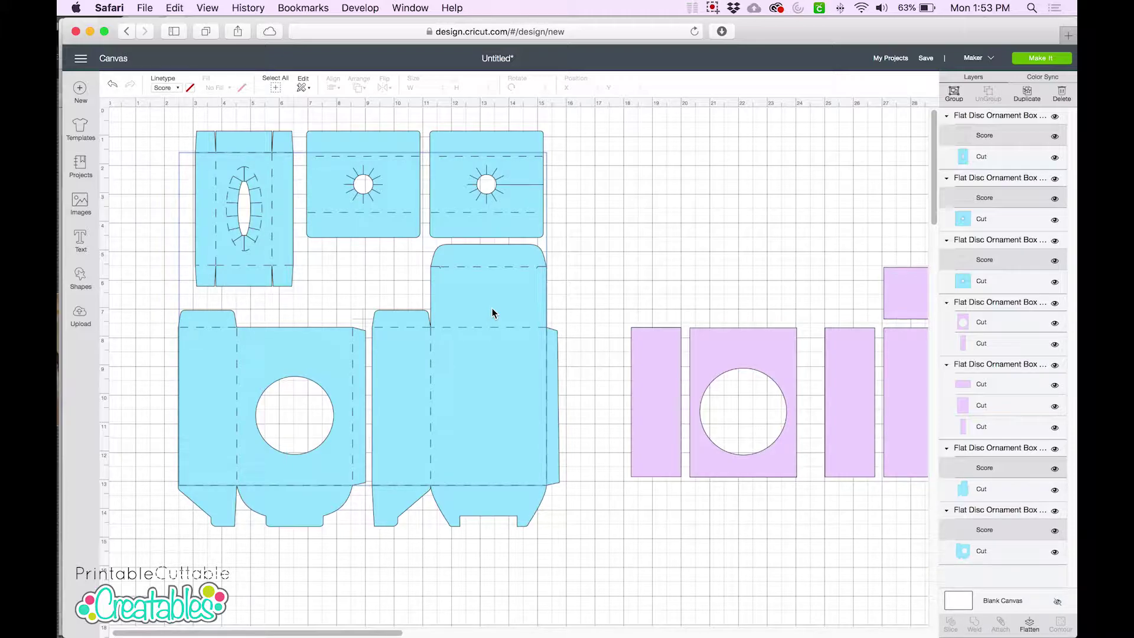
pyautogui.click(732, 212)
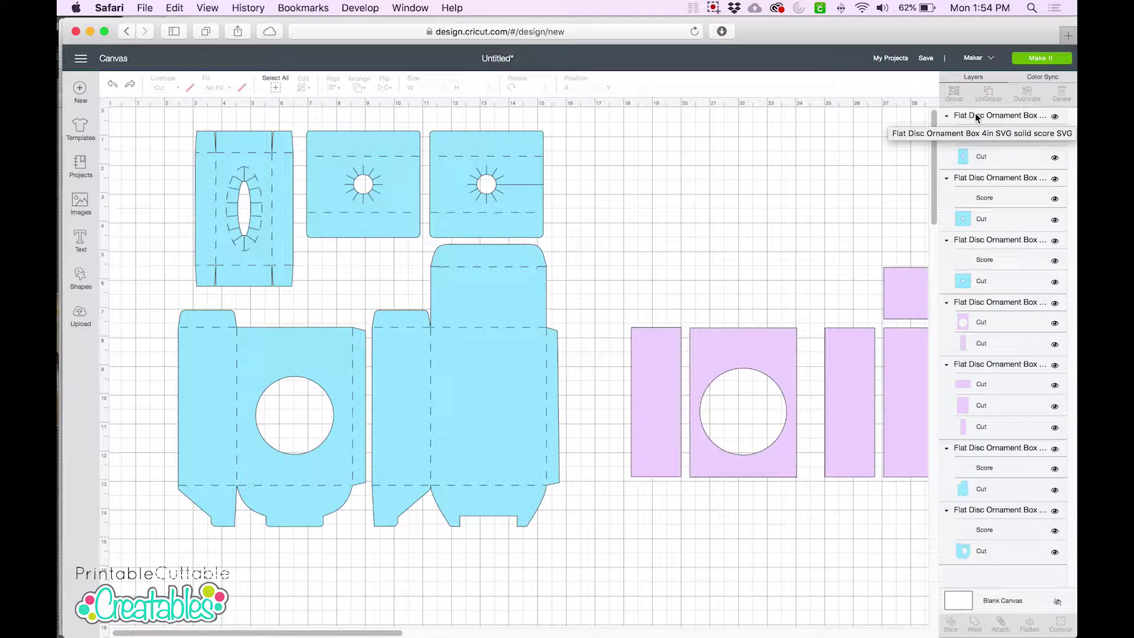
# - Attach the Score and Cut layers of the first two box pieces
pyautogui.click(975, 115)
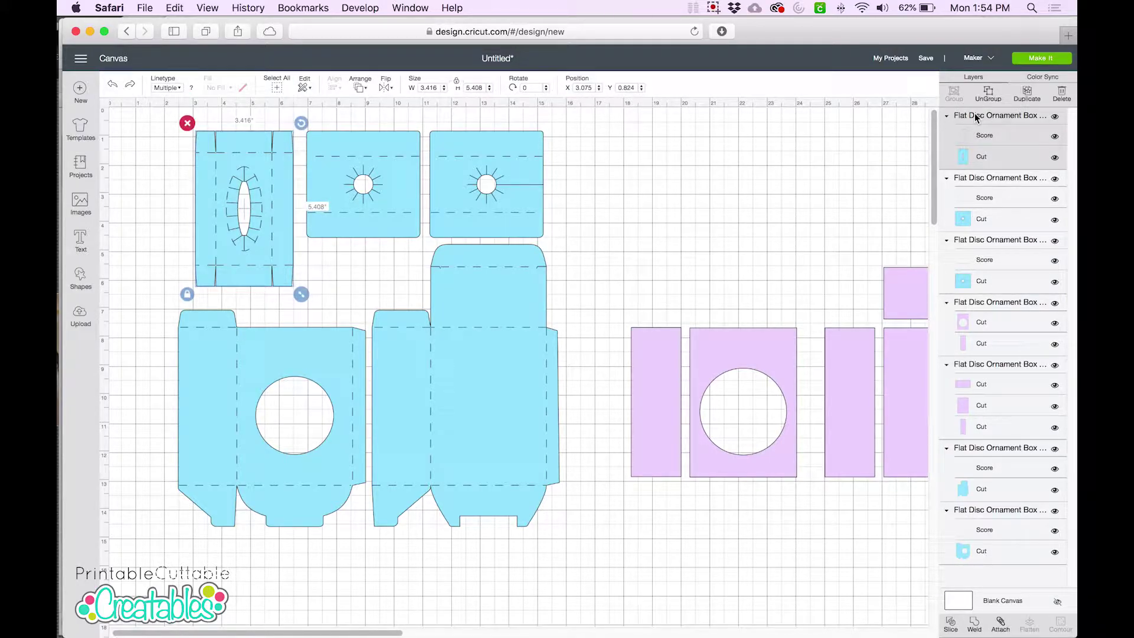
pyautogui.rightClick(974, 114)
pyautogui.click(995, 306)
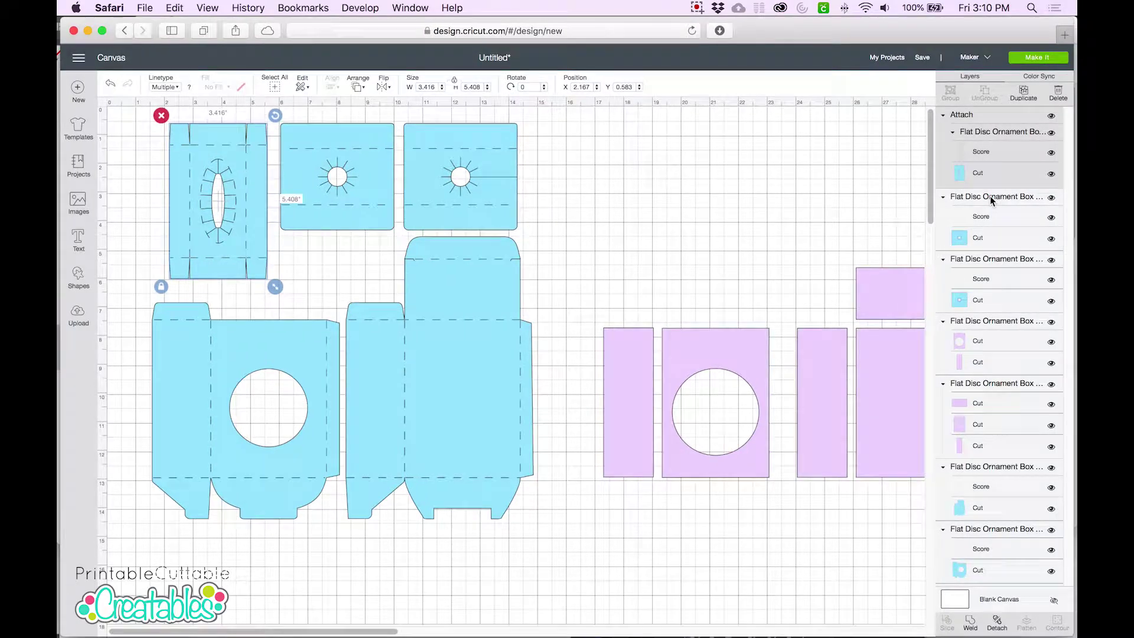
pyautogui.click(990, 198)
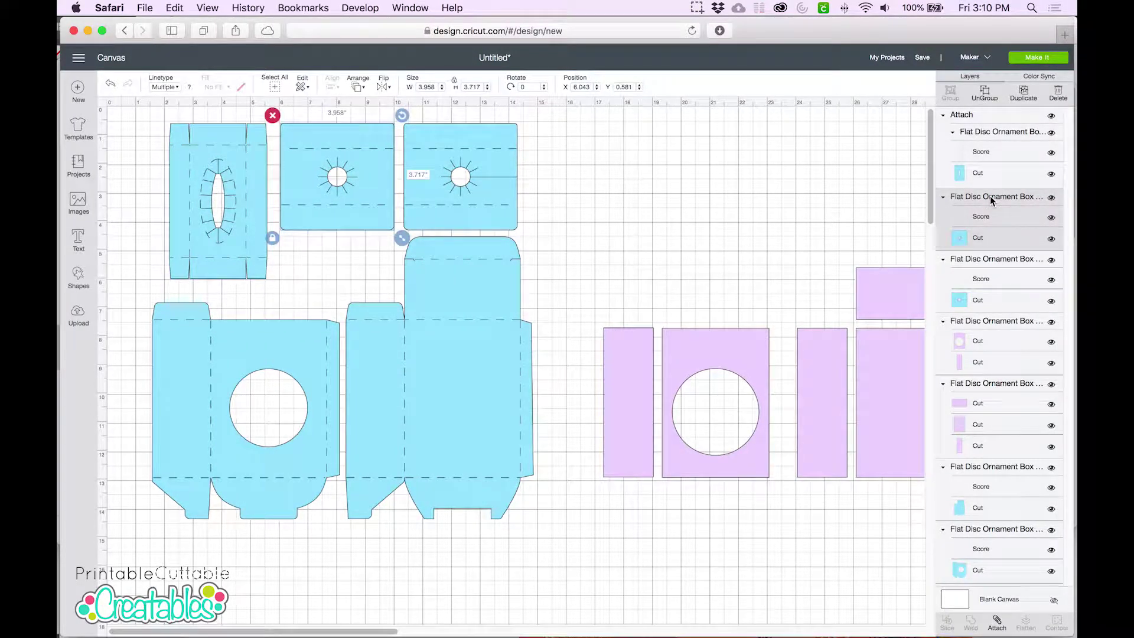
pyautogui.rightClick(990, 196)
pyautogui.click(1008, 390)
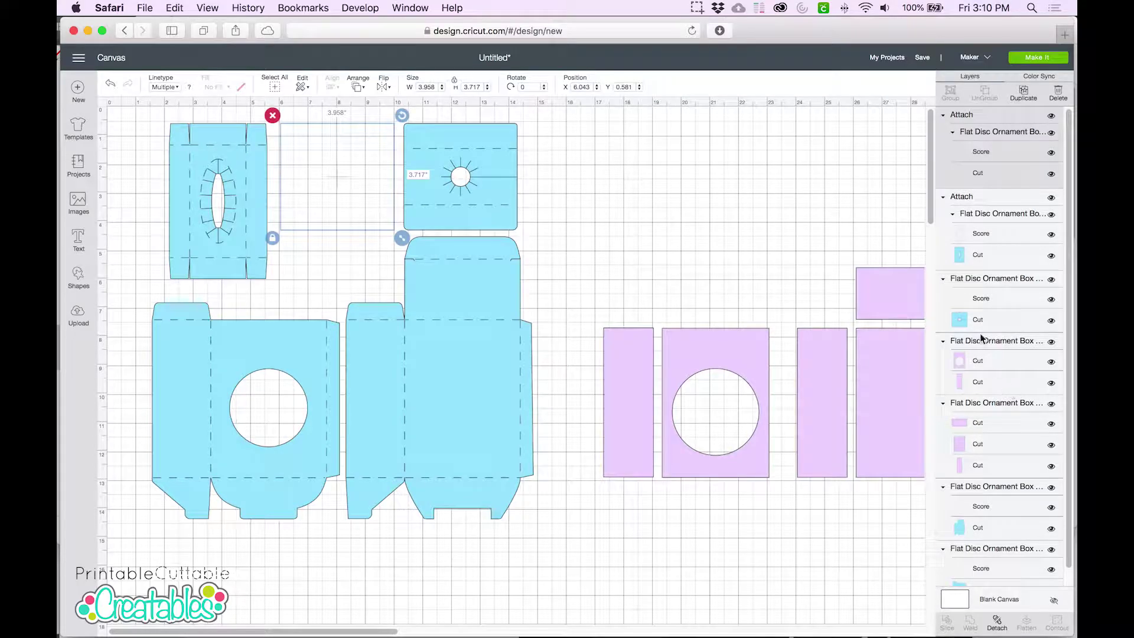
# - Attach the Score and Cut layers of the remaining three pieces, including the tall and lower-left ones
pyautogui.click(973, 278)
pyautogui.rightClick(973, 280)
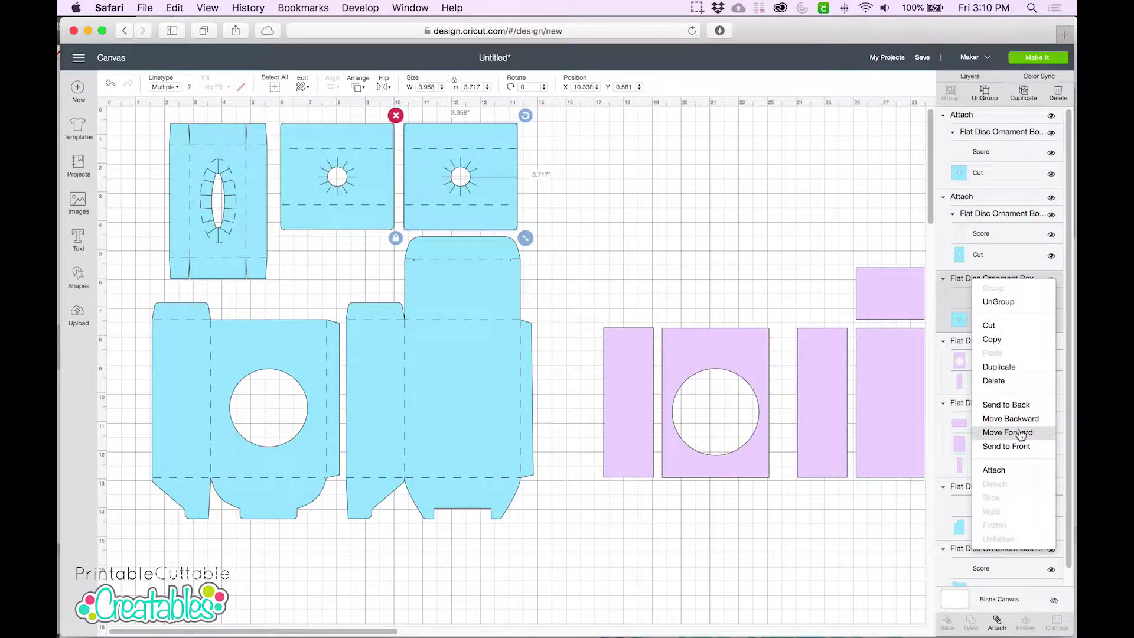
pyautogui.click(994, 470)
pyautogui.click(986, 507)
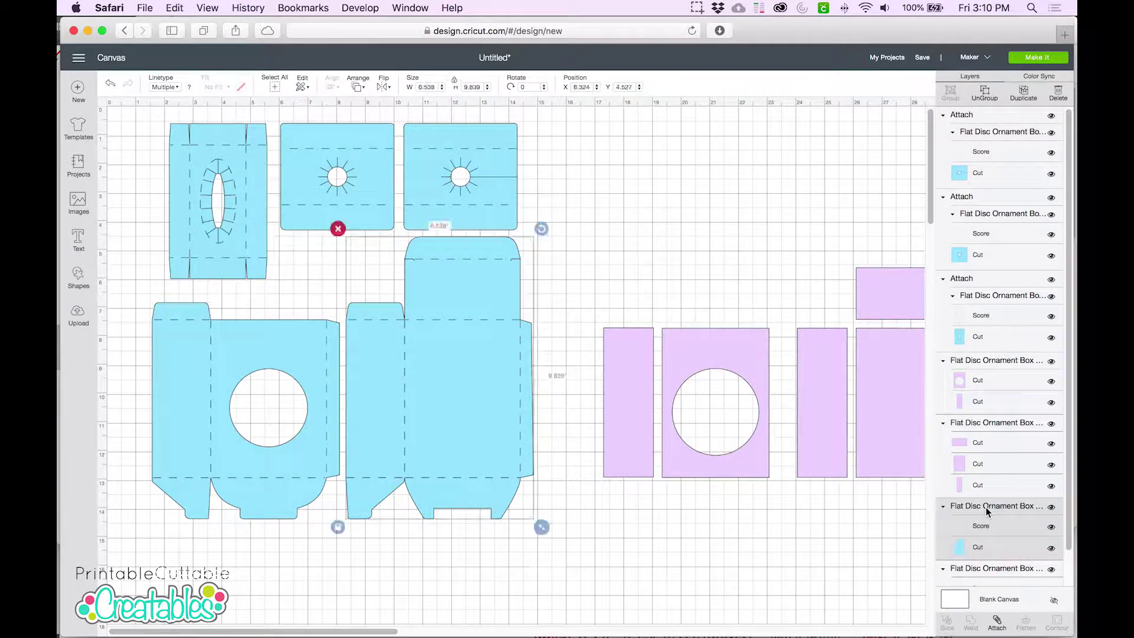
pyautogui.rightClick(986, 507)
pyautogui.click(1006, 431)
pyautogui.scroll(-2, 997, 495)
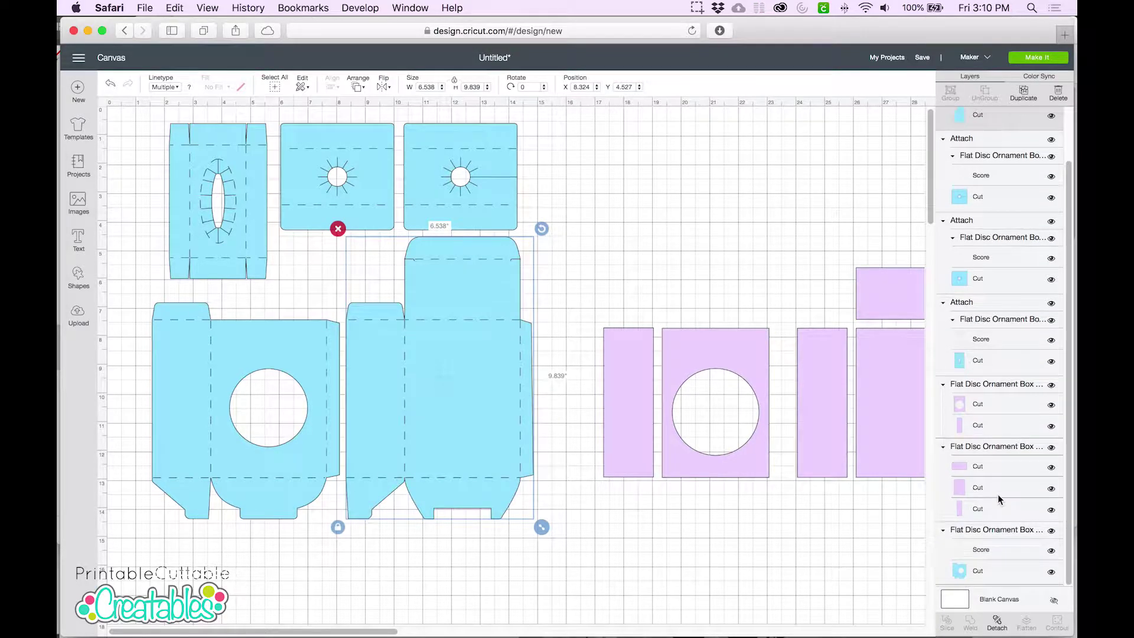
pyautogui.click(998, 531)
pyautogui.rightClick(998, 531)
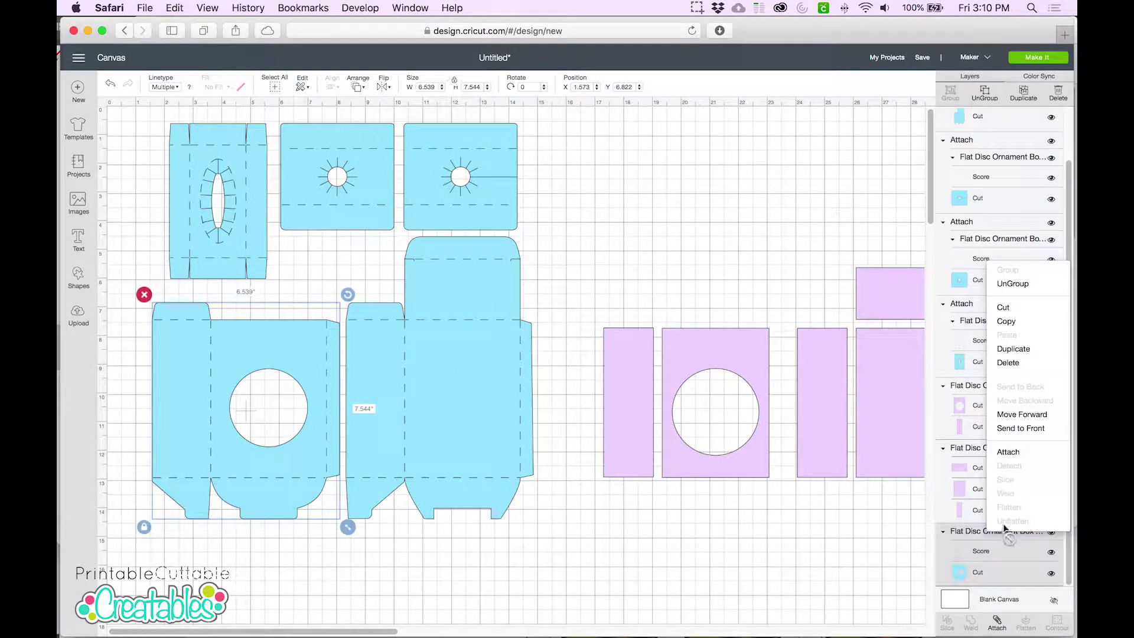
pyautogui.click(1017, 451)
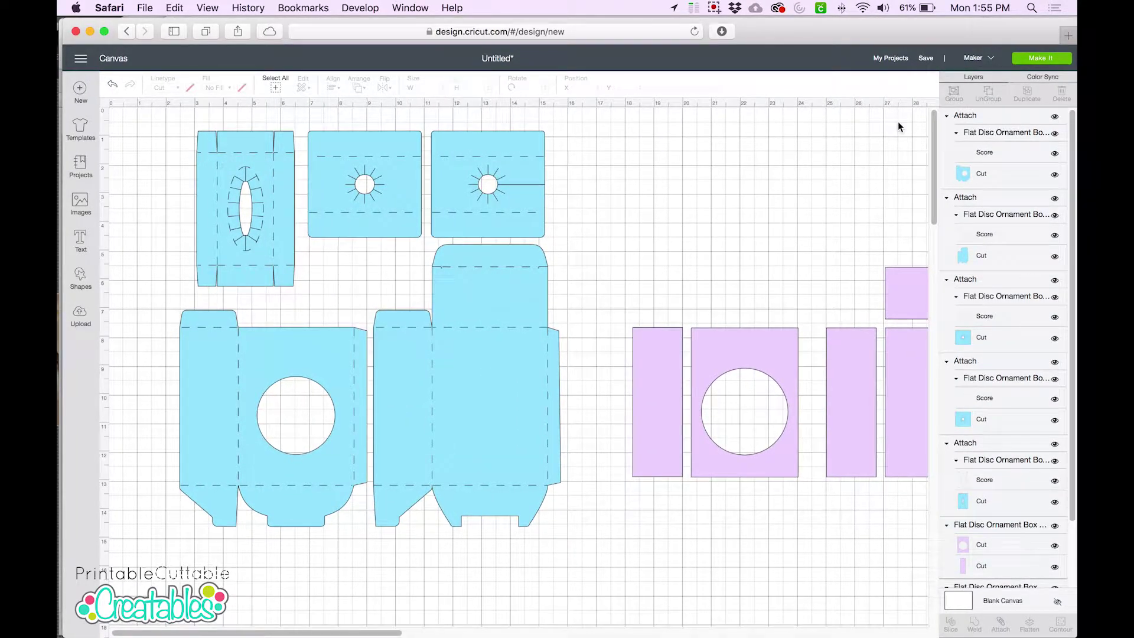
# - Send the project to Make It and review the Score and Cut operations on mat 1
pyautogui.click(1026, 61)
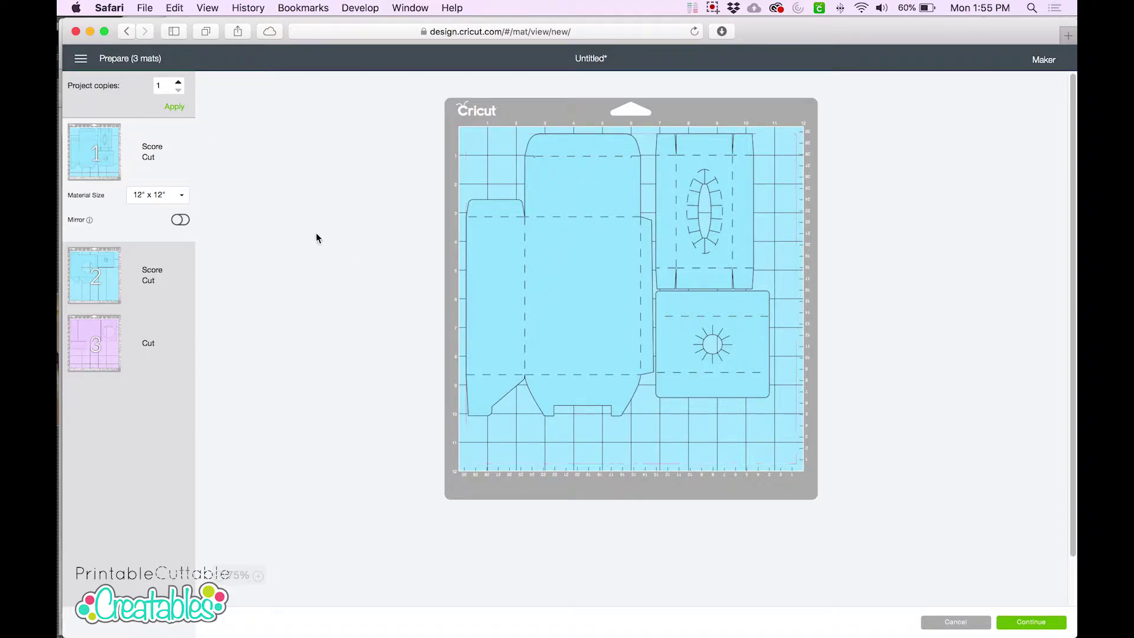
pyautogui.doubleClick(144, 147)
pyautogui.doubleClick(148, 157)
pyautogui.moveTo(149, 158); pyautogui.dragTo(173, 158)
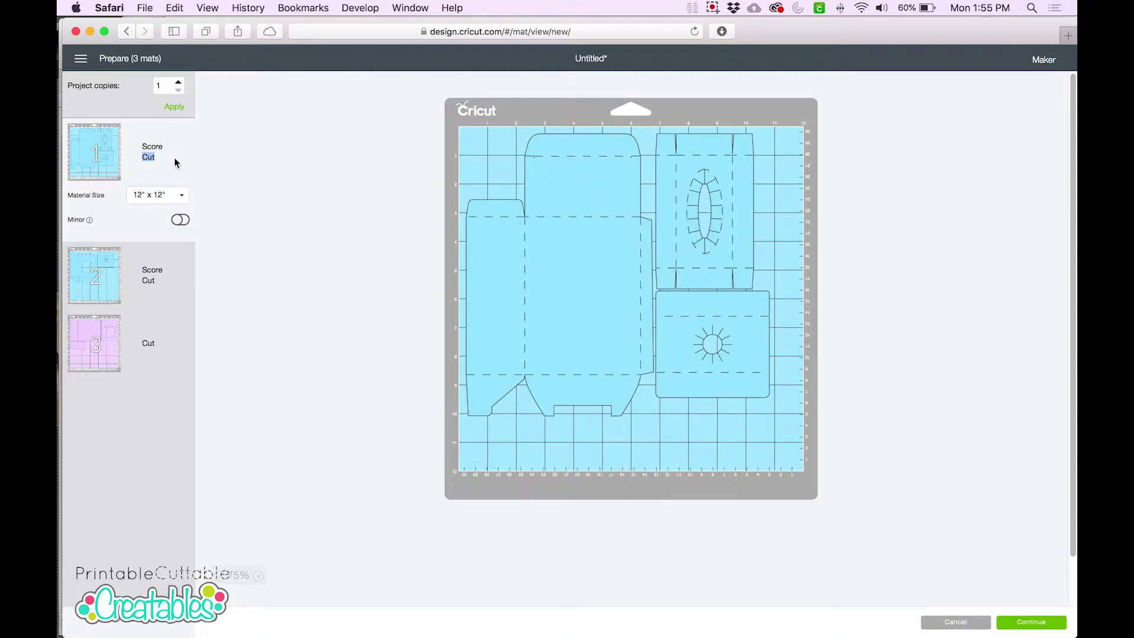